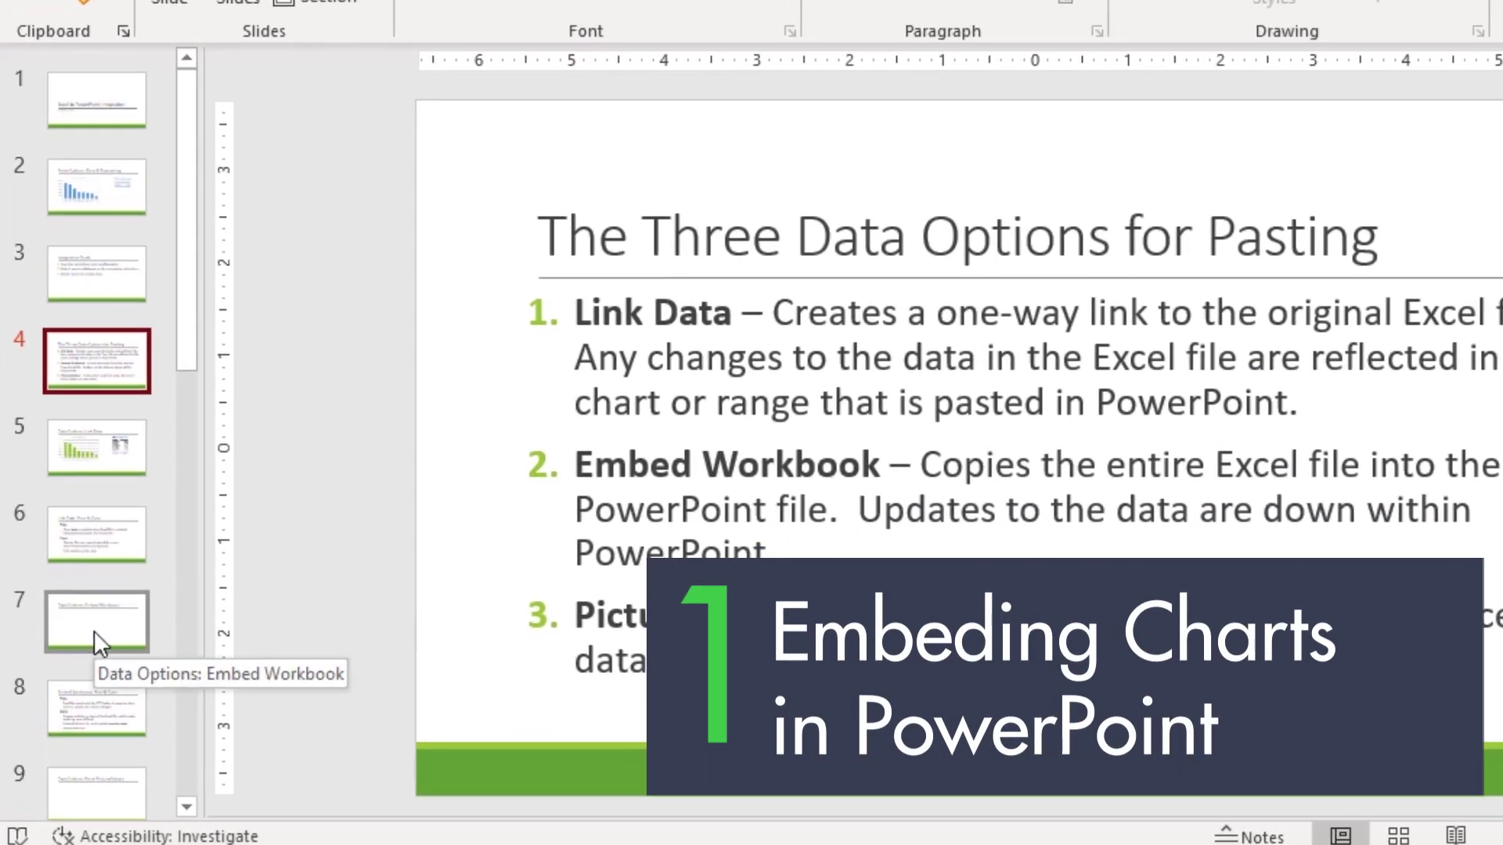
Select slide 7 in PowerPoint, then copy Excel's Revenue by Salesperson pivot chart via right-click Copy.
{"action": "left_click", "coordinate": [81, 664]}
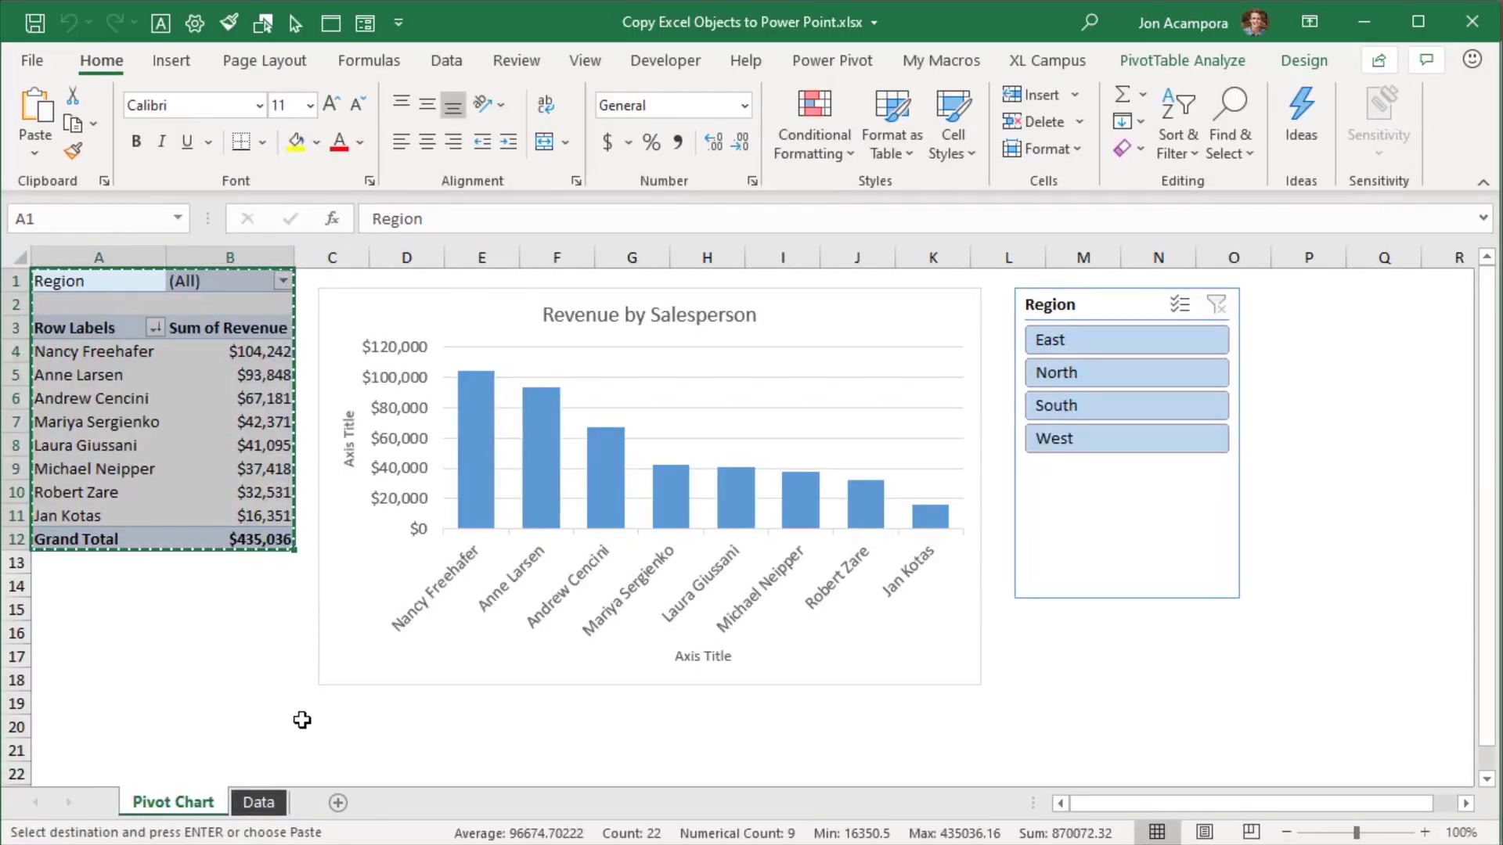
{"action": "left_click", "coordinate": [473, 290]}
{"action": "right_click", "coordinate": [473, 290]}
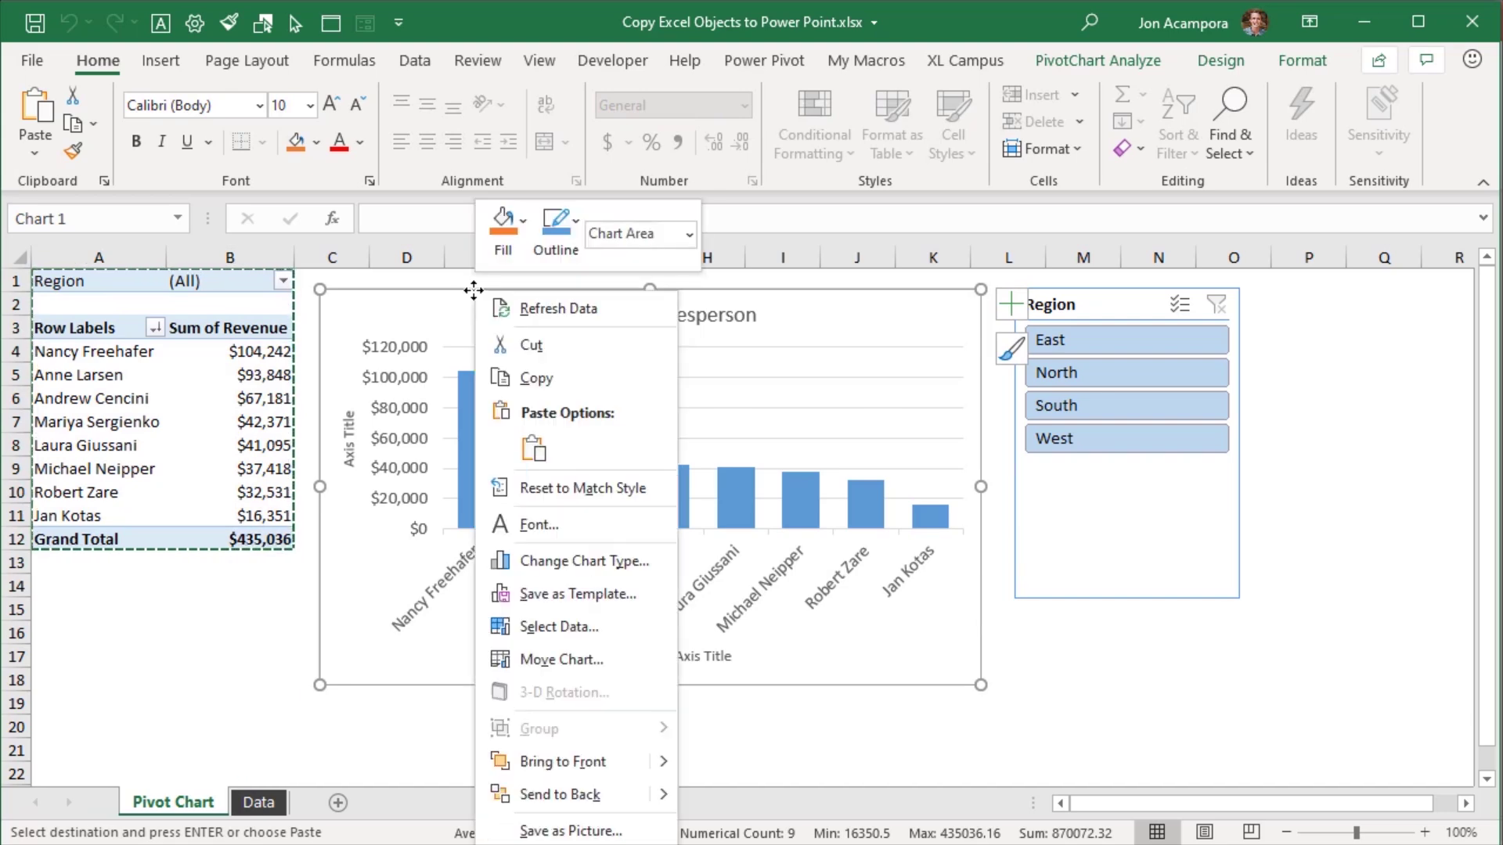
{"action": "left_click", "coordinate": [513, 377]}
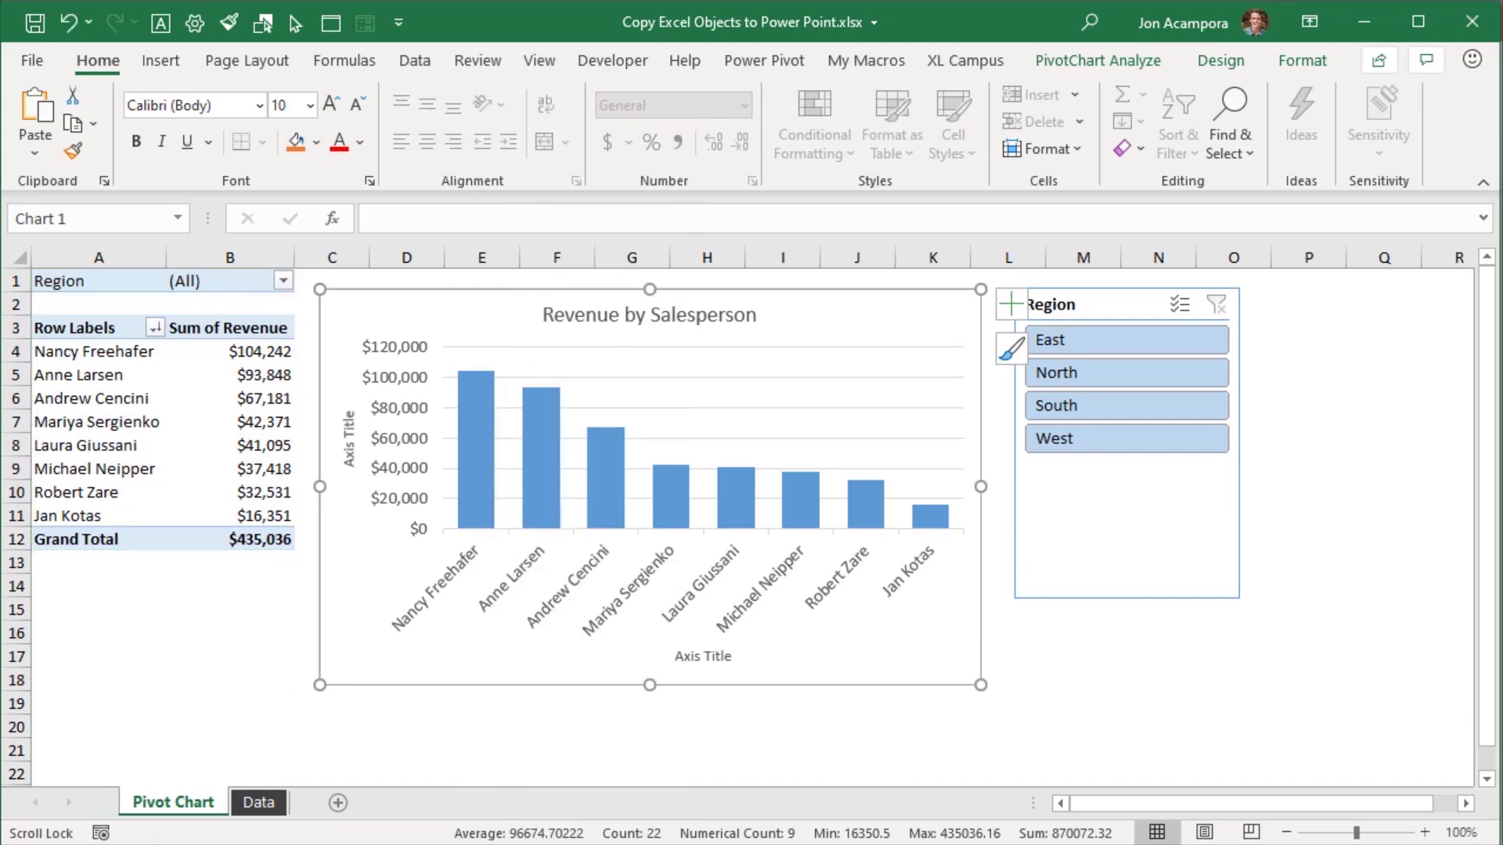
Paste the revenue chart onto slide 7 with 'Use Destination Theme & Embed Workbook'.
{"action": "key", "text": "alt+Tab"}
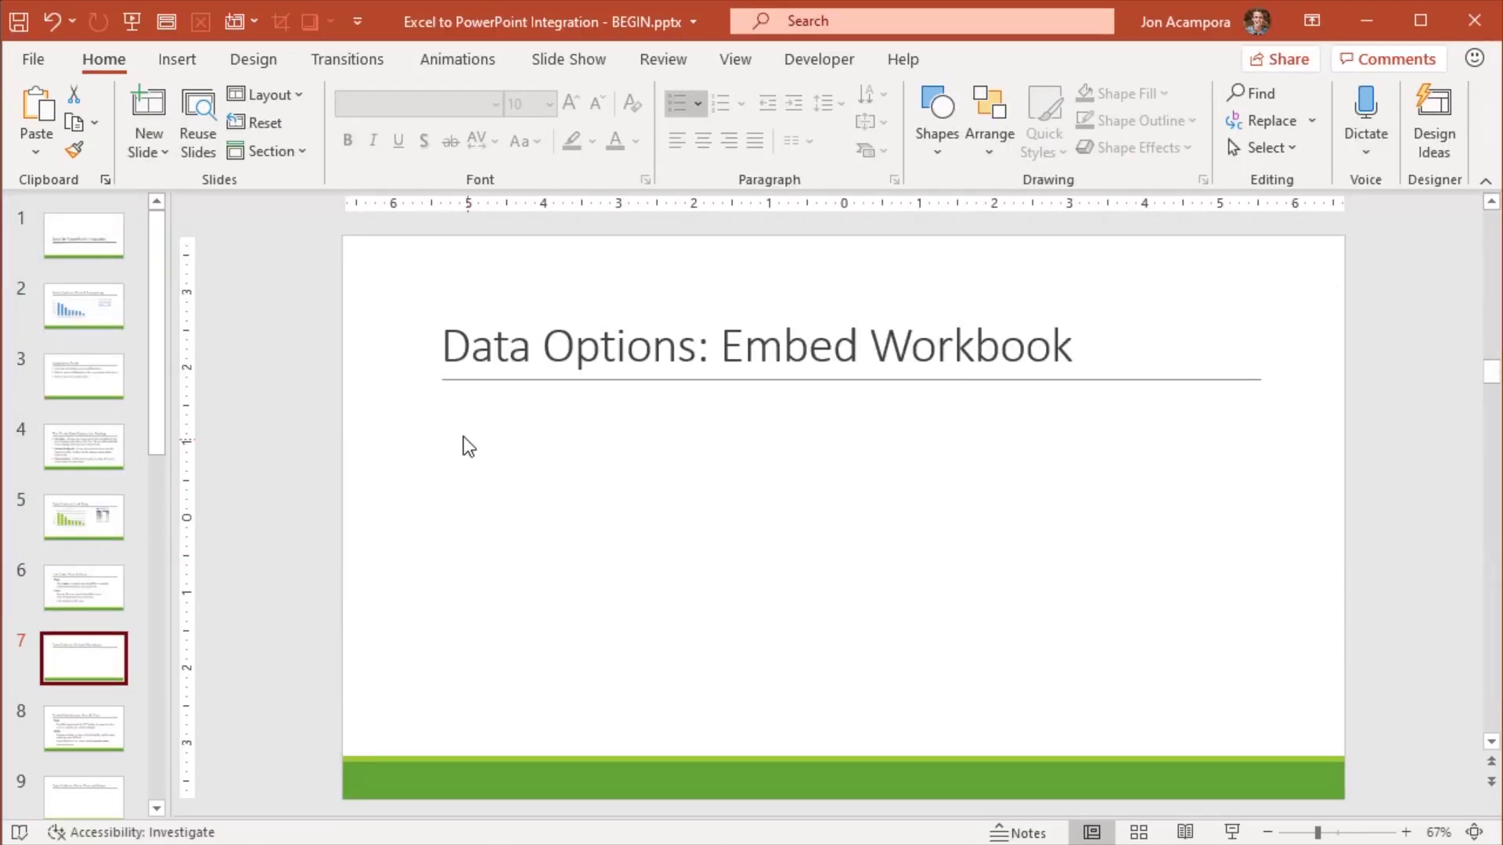
{"action": "right_click", "coordinate": [451, 424]}
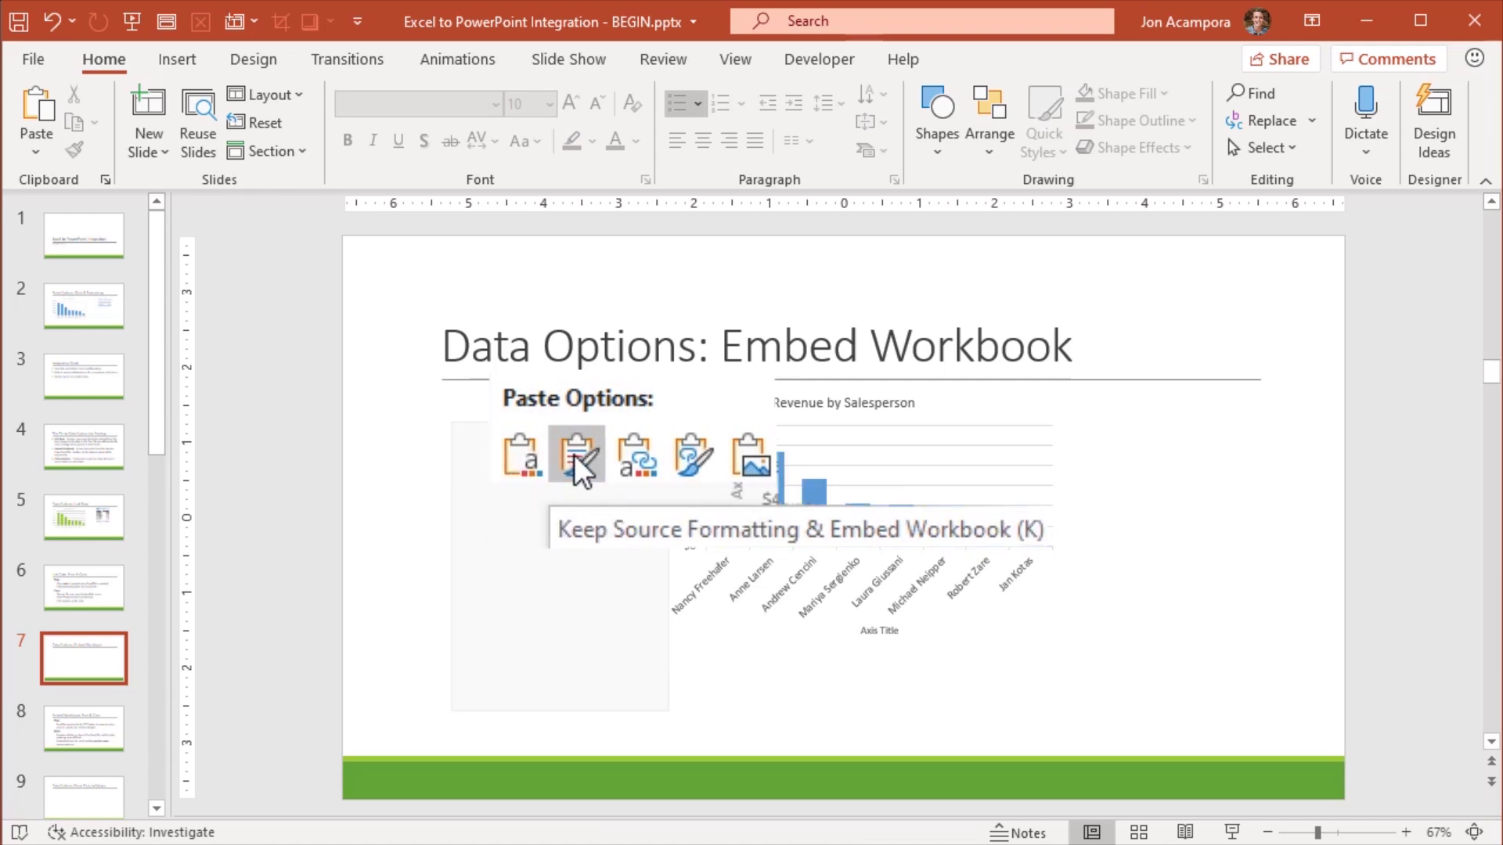
{"action": "left_click", "coordinate": [511, 456]}
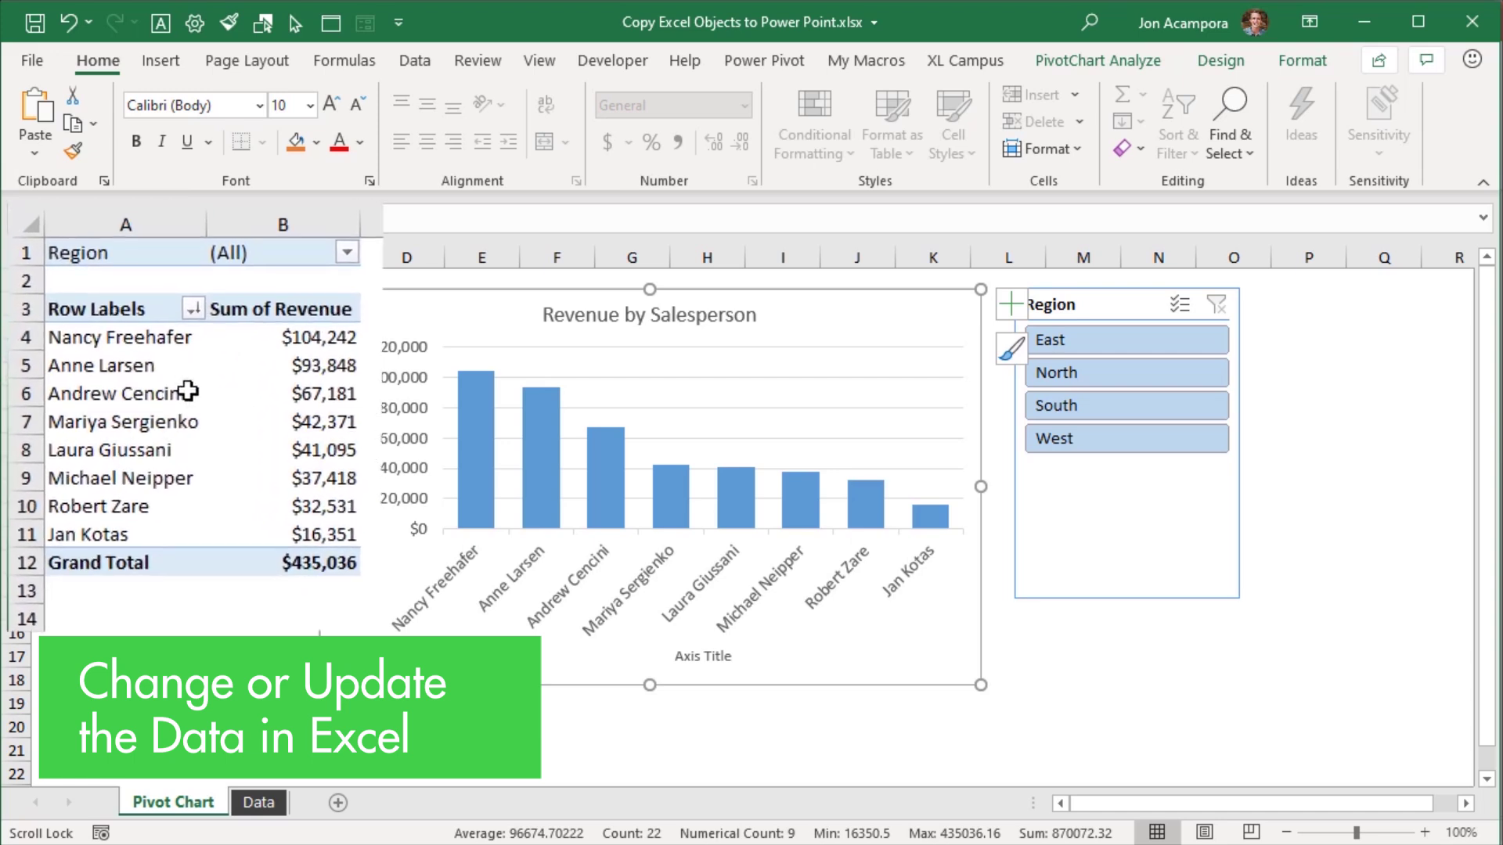
{"action": "mouse_move", "coordinate": [204, 387]}
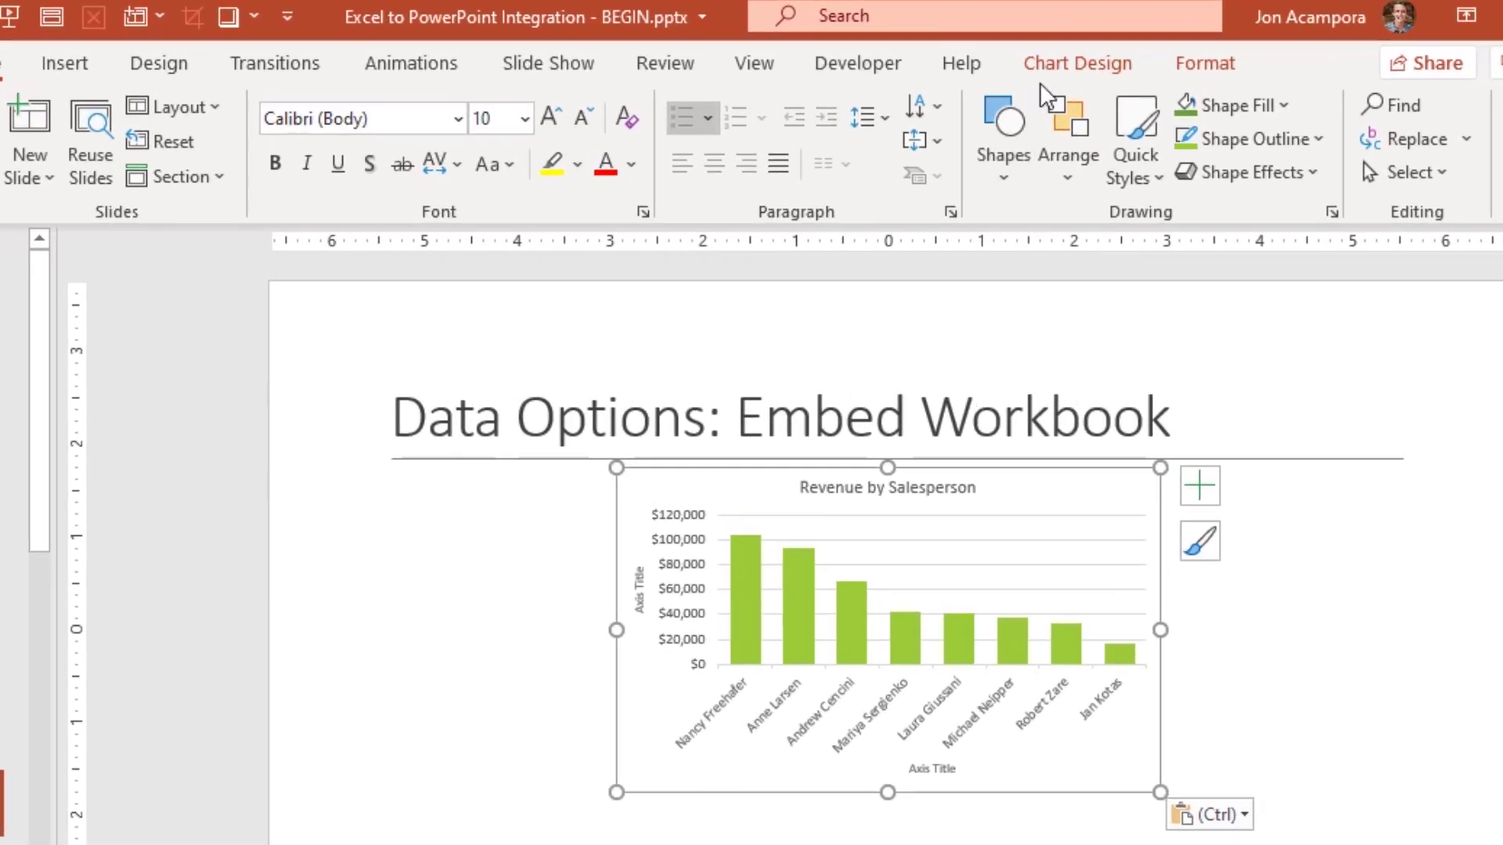
Open the chart's embedded workbook through Chart Design's Edit Data in Excel option.
{"action": "left_click", "coordinate": [1069, 64]}
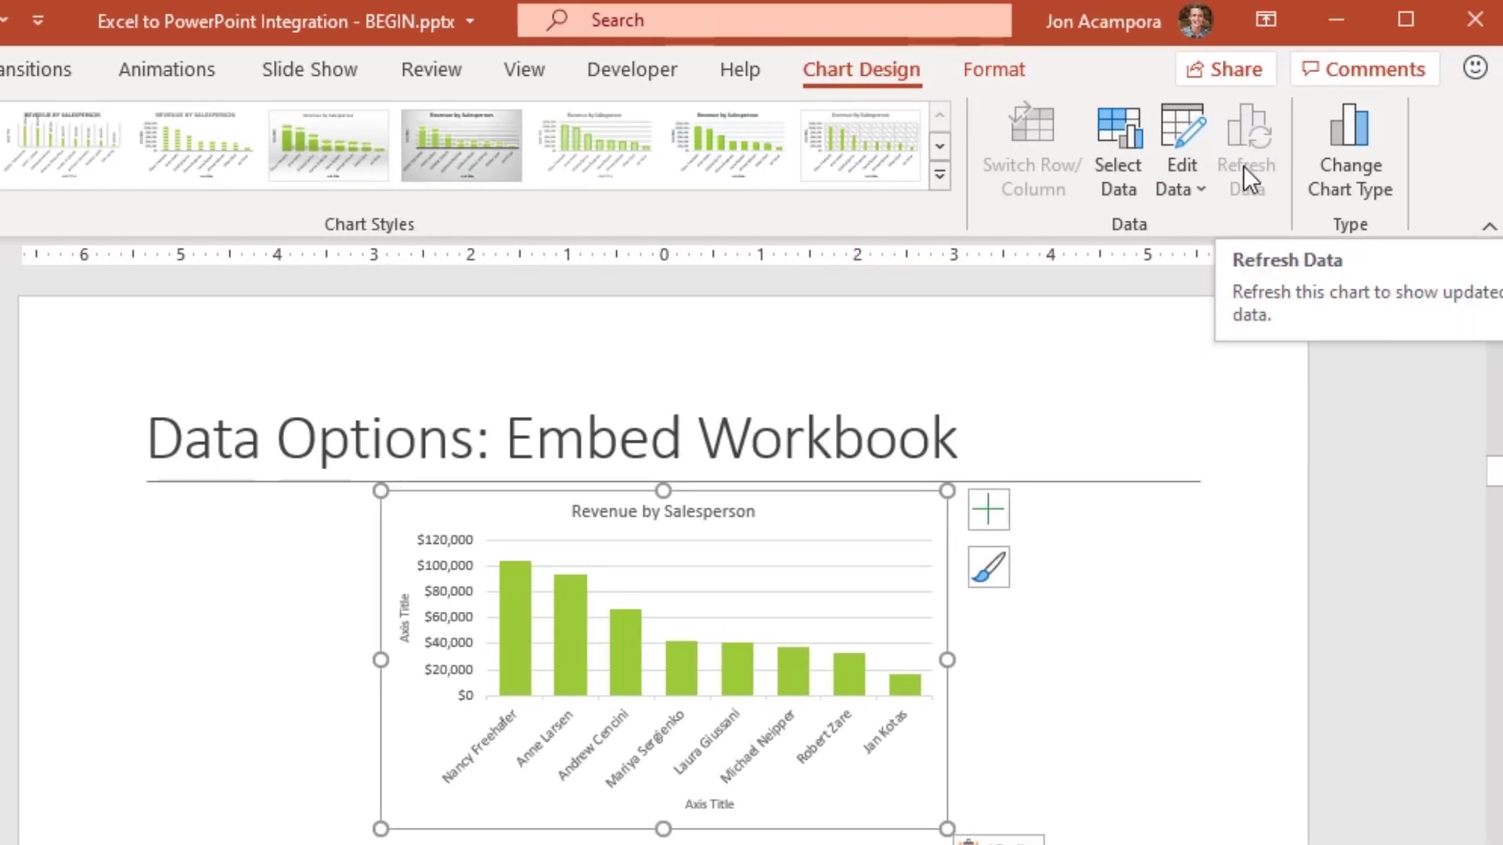
{"action": "left_click", "coordinate": [1182, 181]}
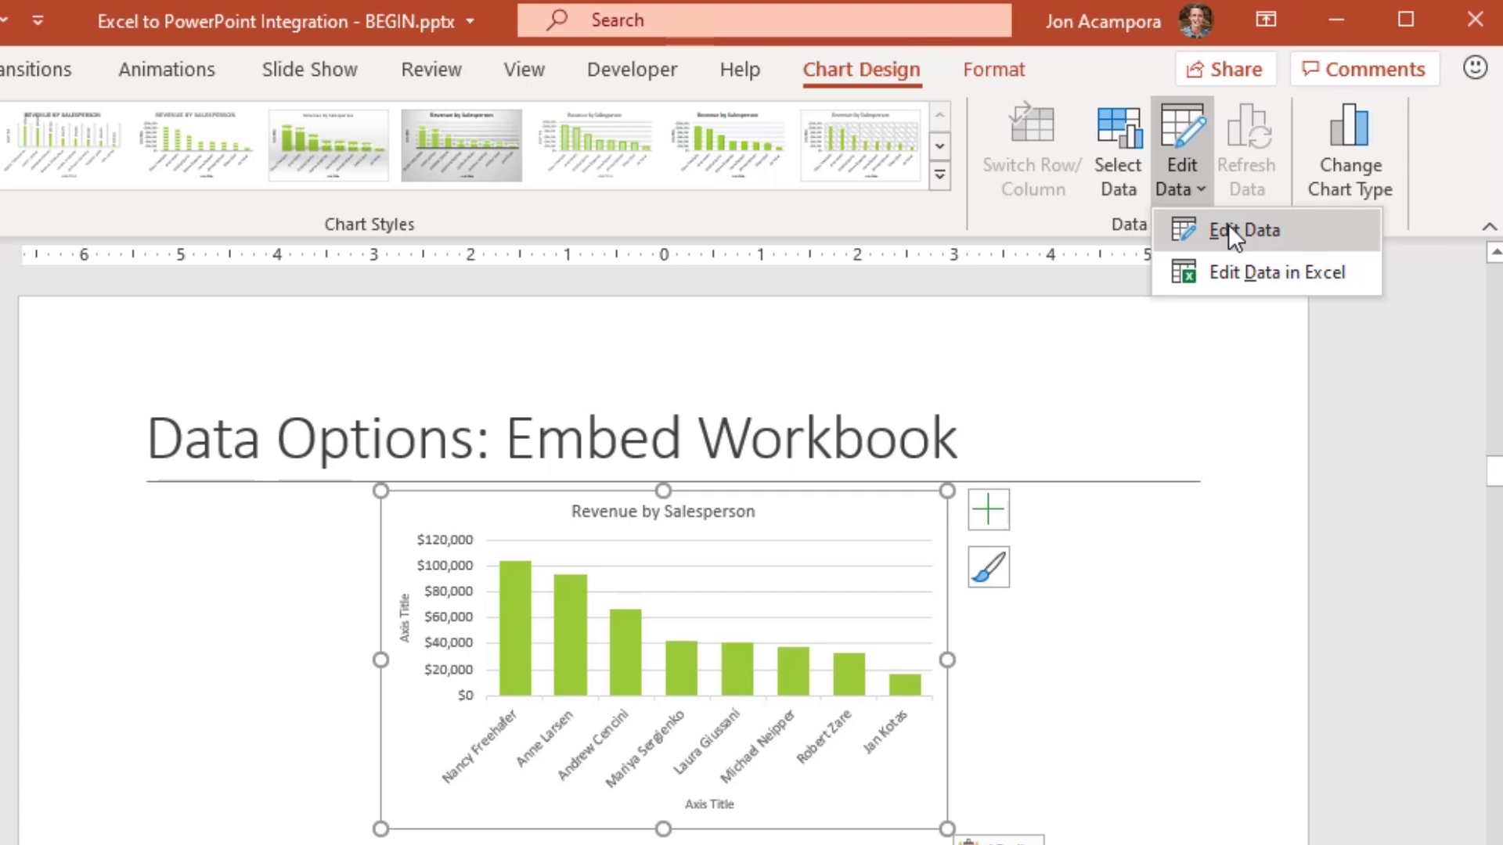
{"action": "left_click", "coordinate": [1215, 271]}
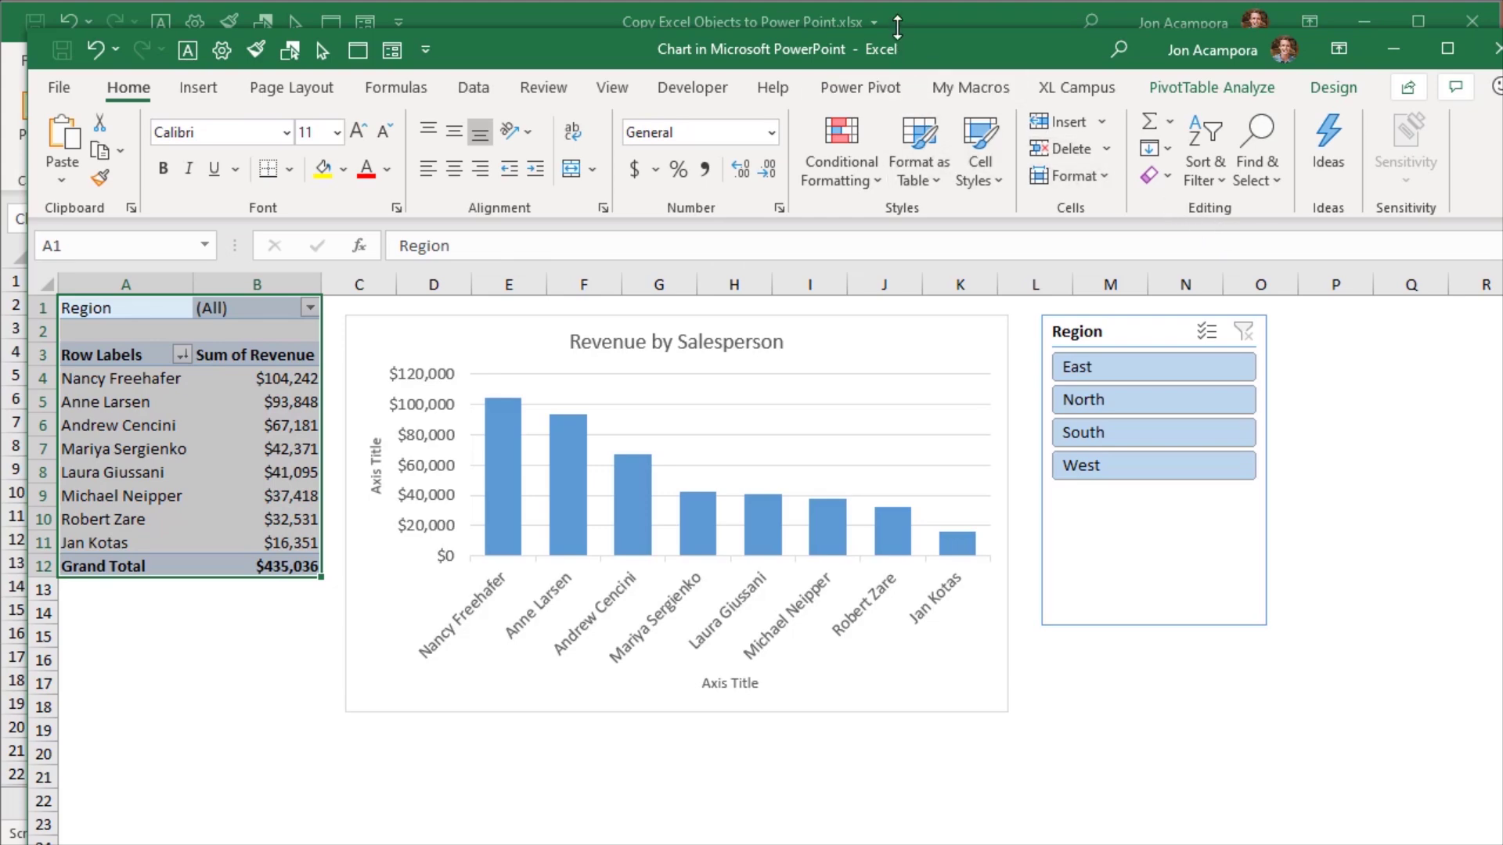
Filter the Region slicer to West, then close the 'Chart in Microsoft PowerPoint' workbook.
{"action": "mouse_move", "coordinate": [897, 30]}
{"action": "left_mouse_down"}
{"action": "mouse_move", "coordinate": [903, 379]}
{"action": "mouse_move", "coordinate": [900, 25]}
{"action": "mouse_move", "coordinate": [886, 21]}
{"action": "left_mouse_up"}
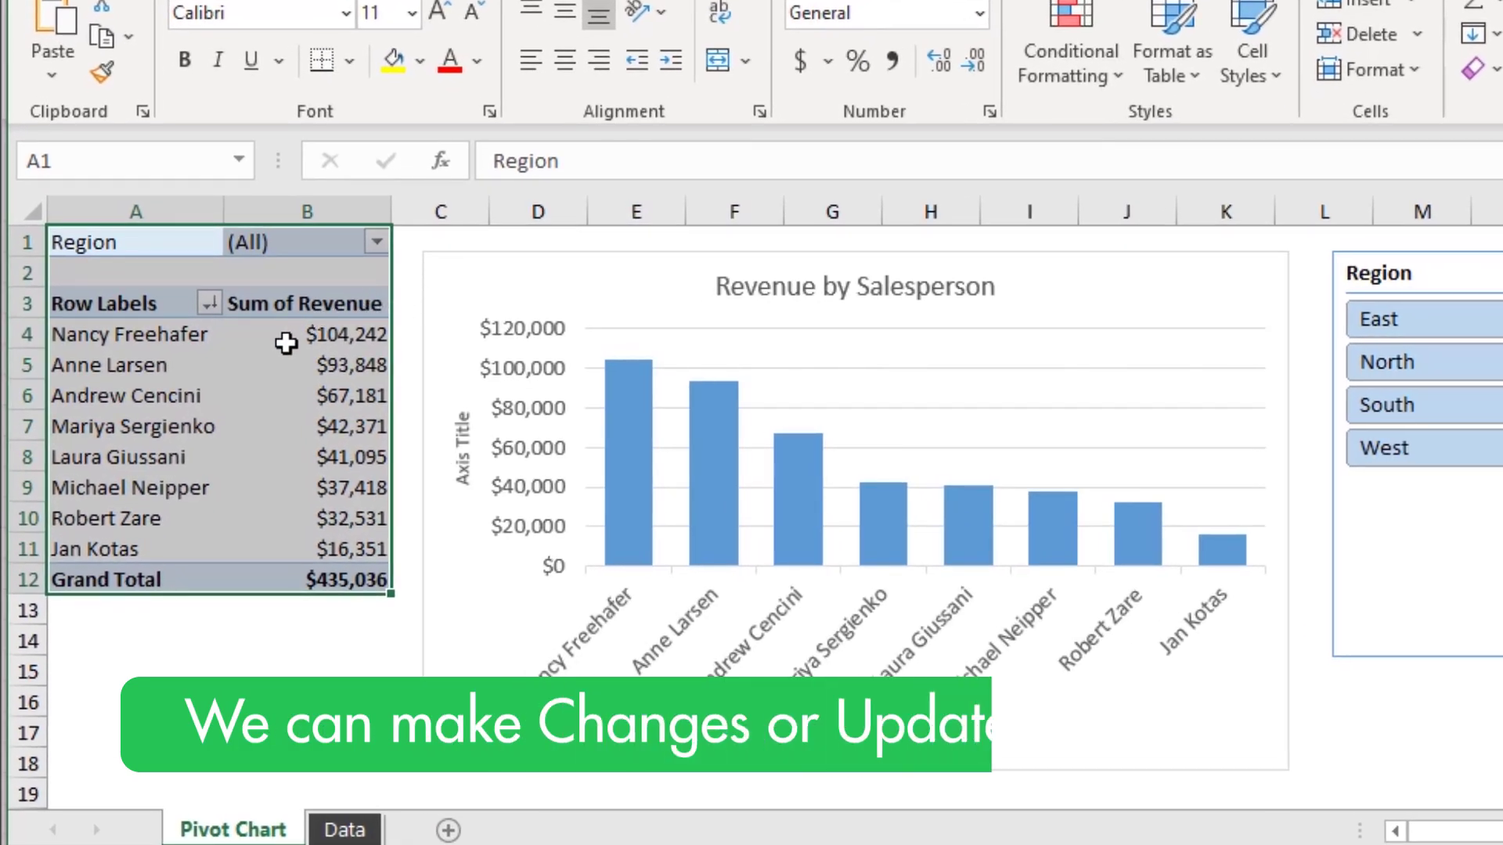
{"action": "left_click", "coordinate": [305, 337]}
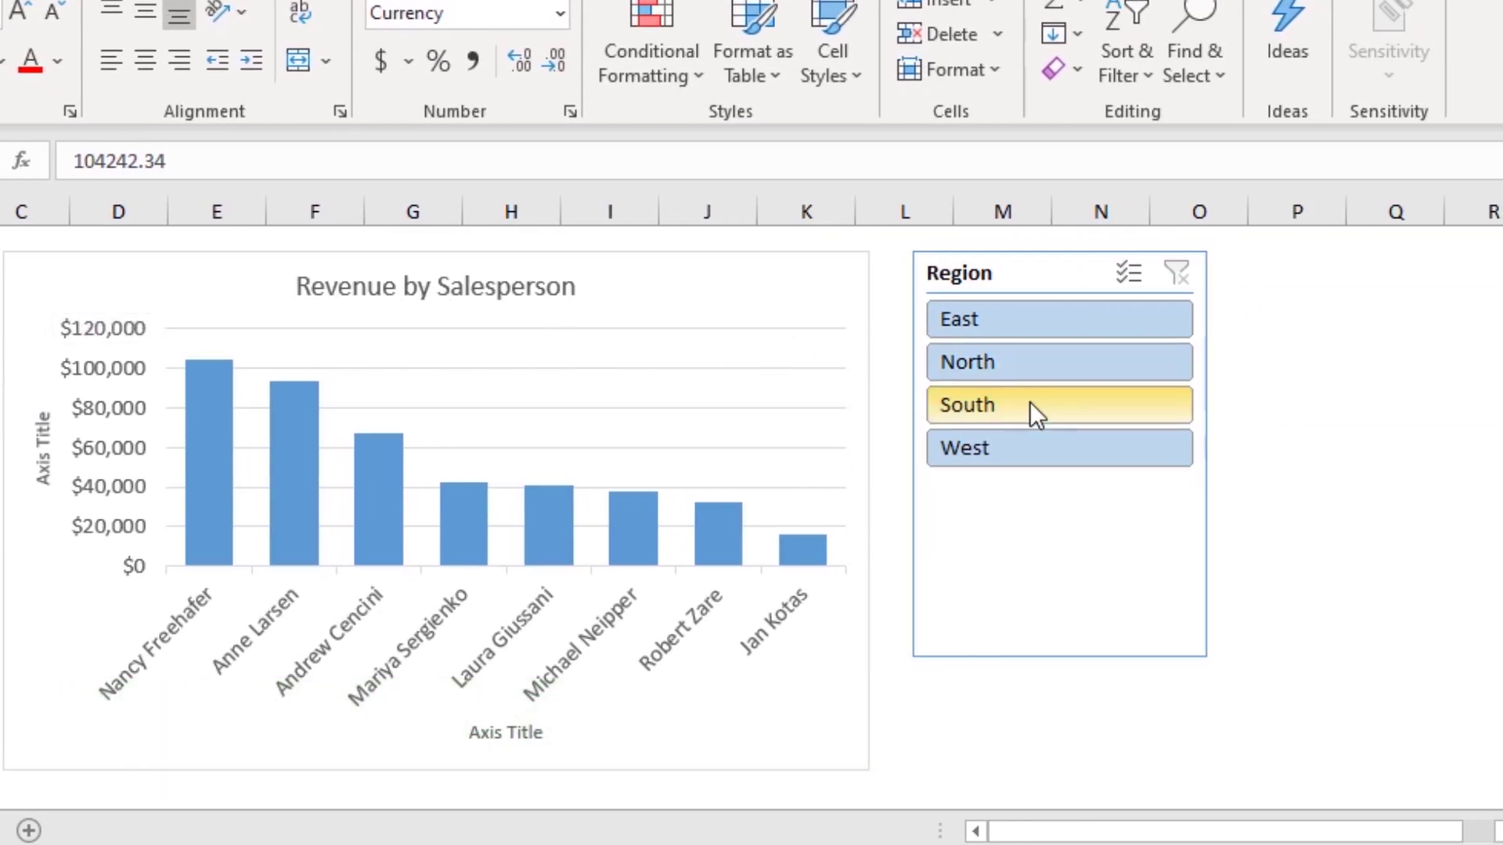
{"action": "left_click", "coordinate": [1030, 403]}
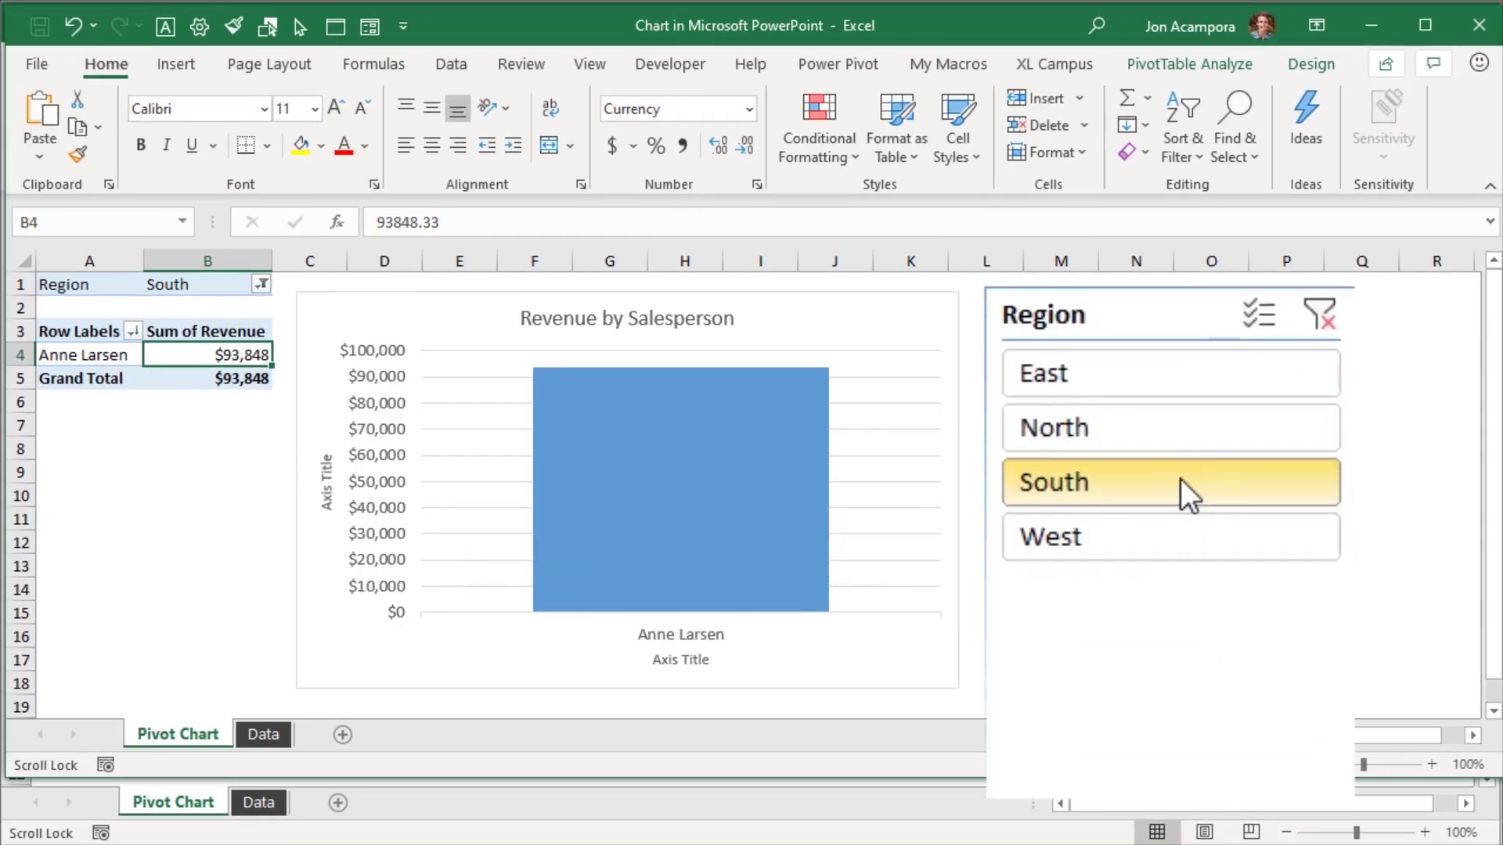
{"action": "left_click", "coordinate": [1165, 551]}
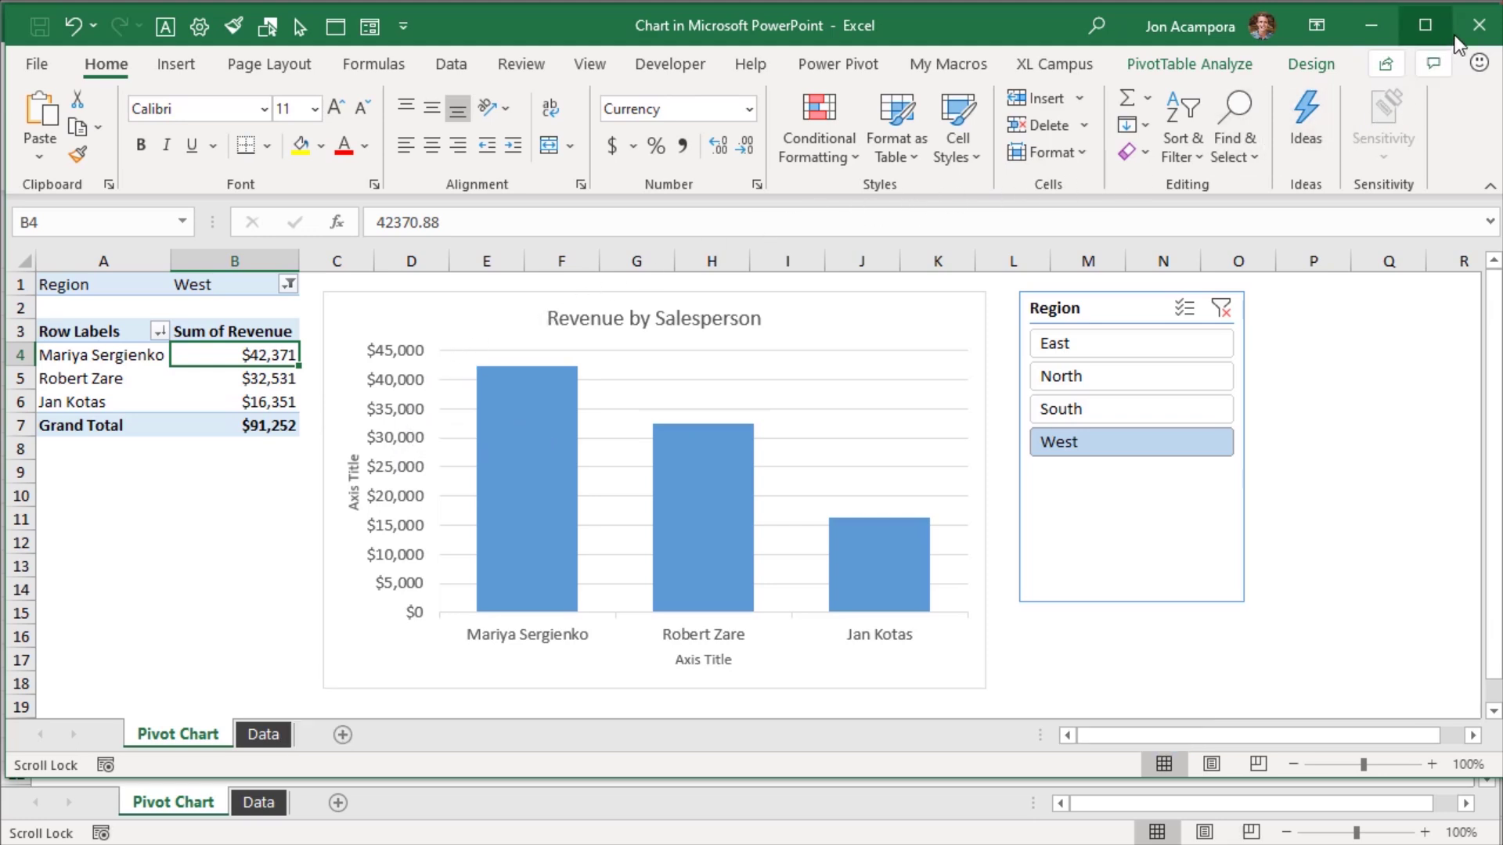
{"action": "left_click", "coordinate": [1476, 32]}
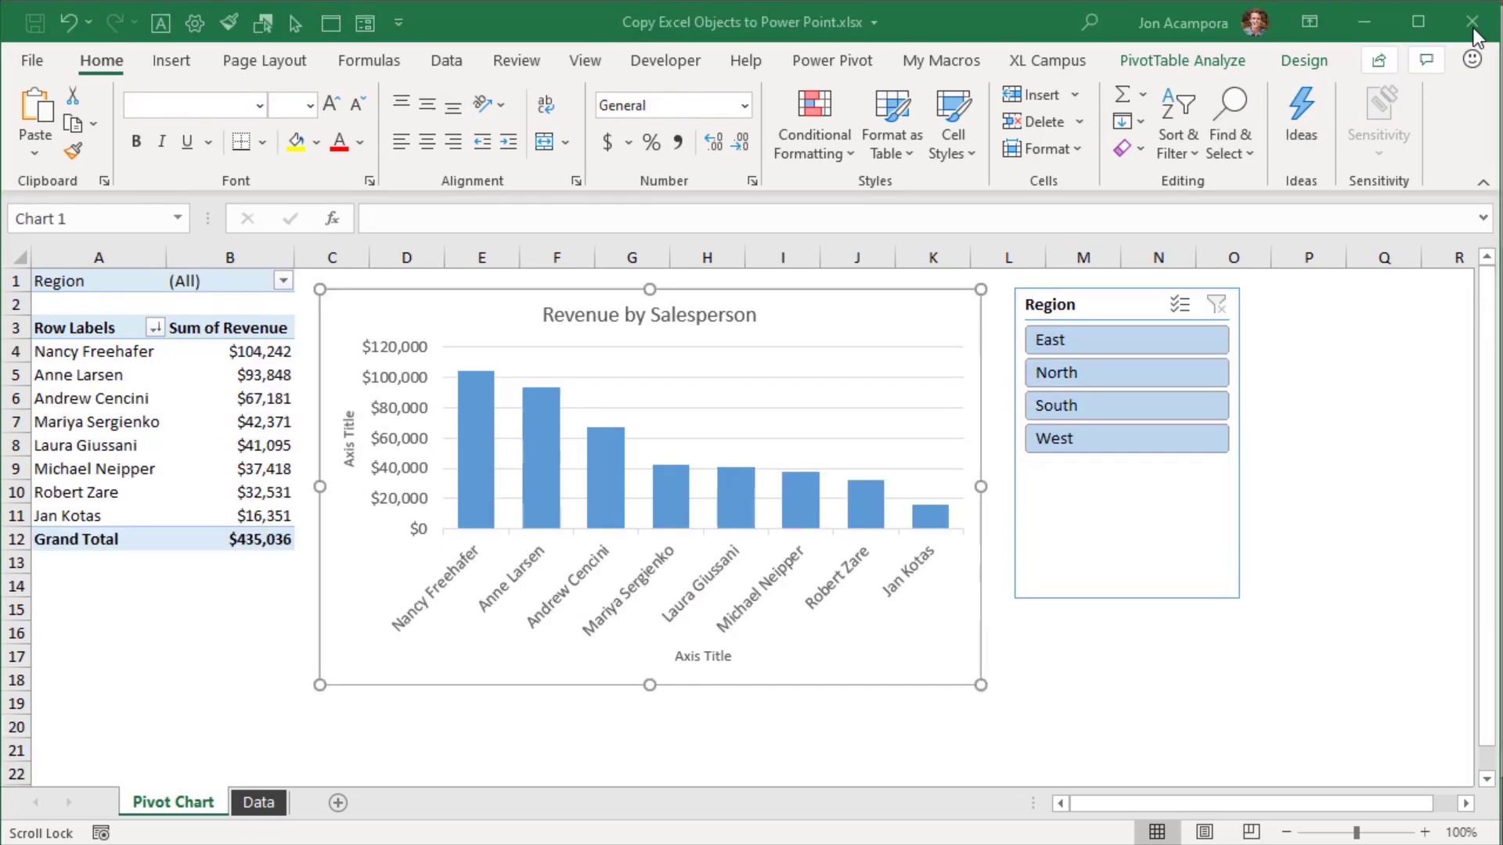
Turn off the West chart's axis titles and shift the chart toward the slide's left.
{"action": "left_click", "coordinate": [1364, 32]}
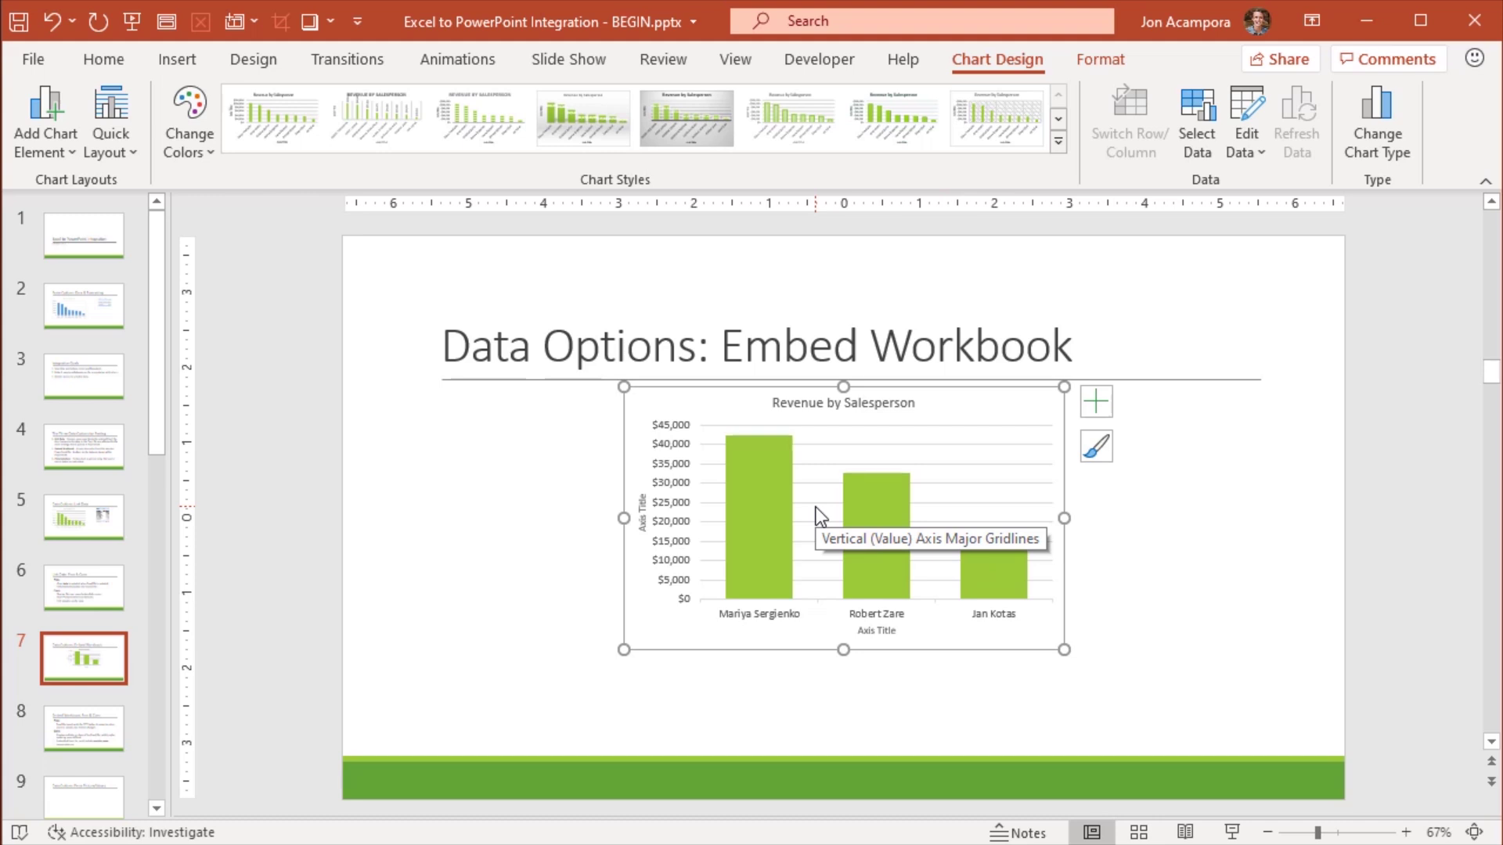
{"action": "left_click", "coordinate": [1093, 415]}
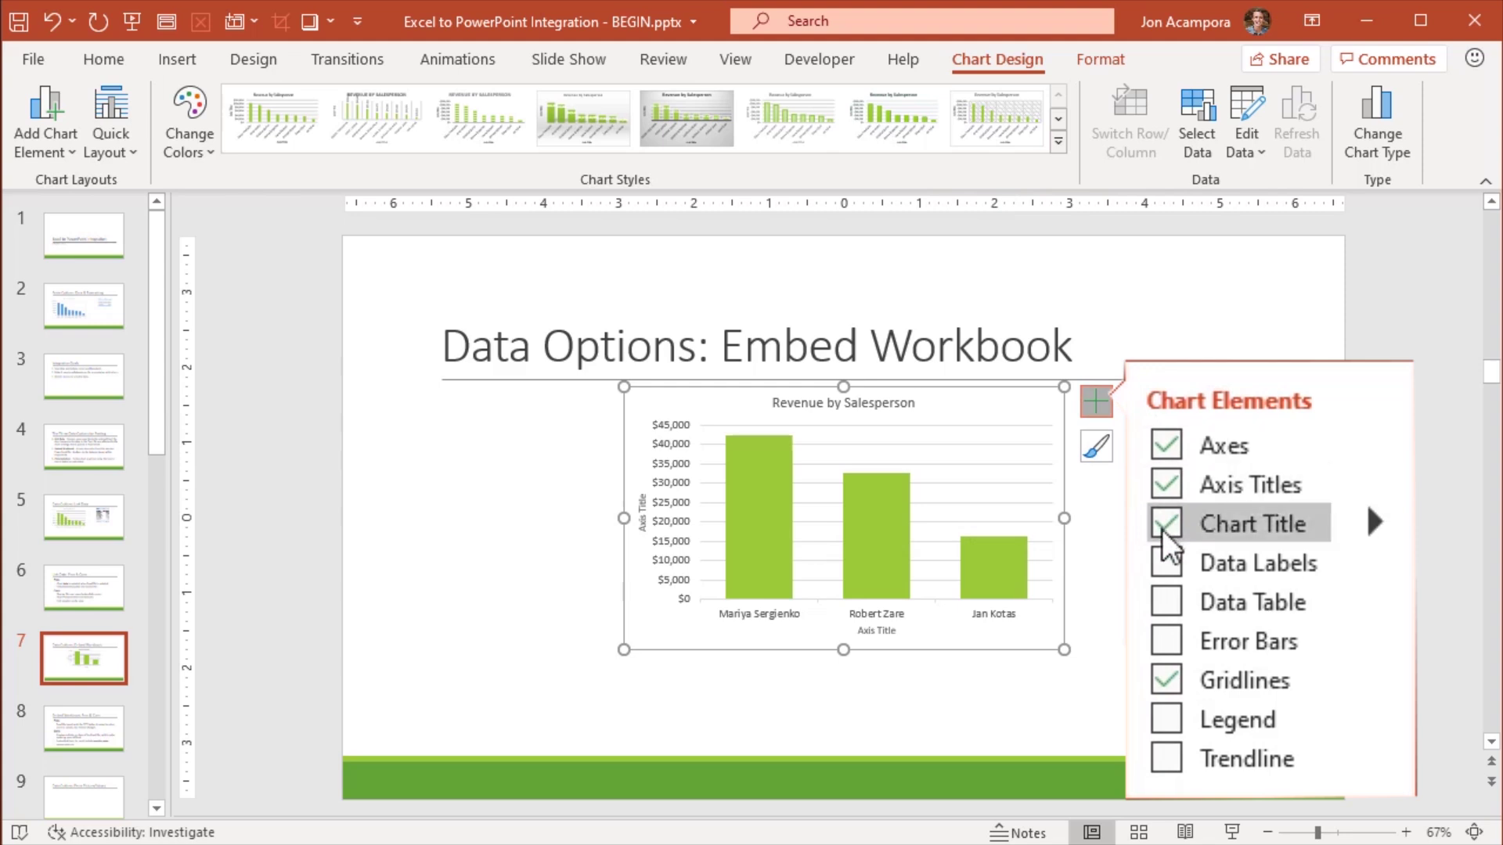
{"action": "left_click", "coordinate": [1170, 486]}
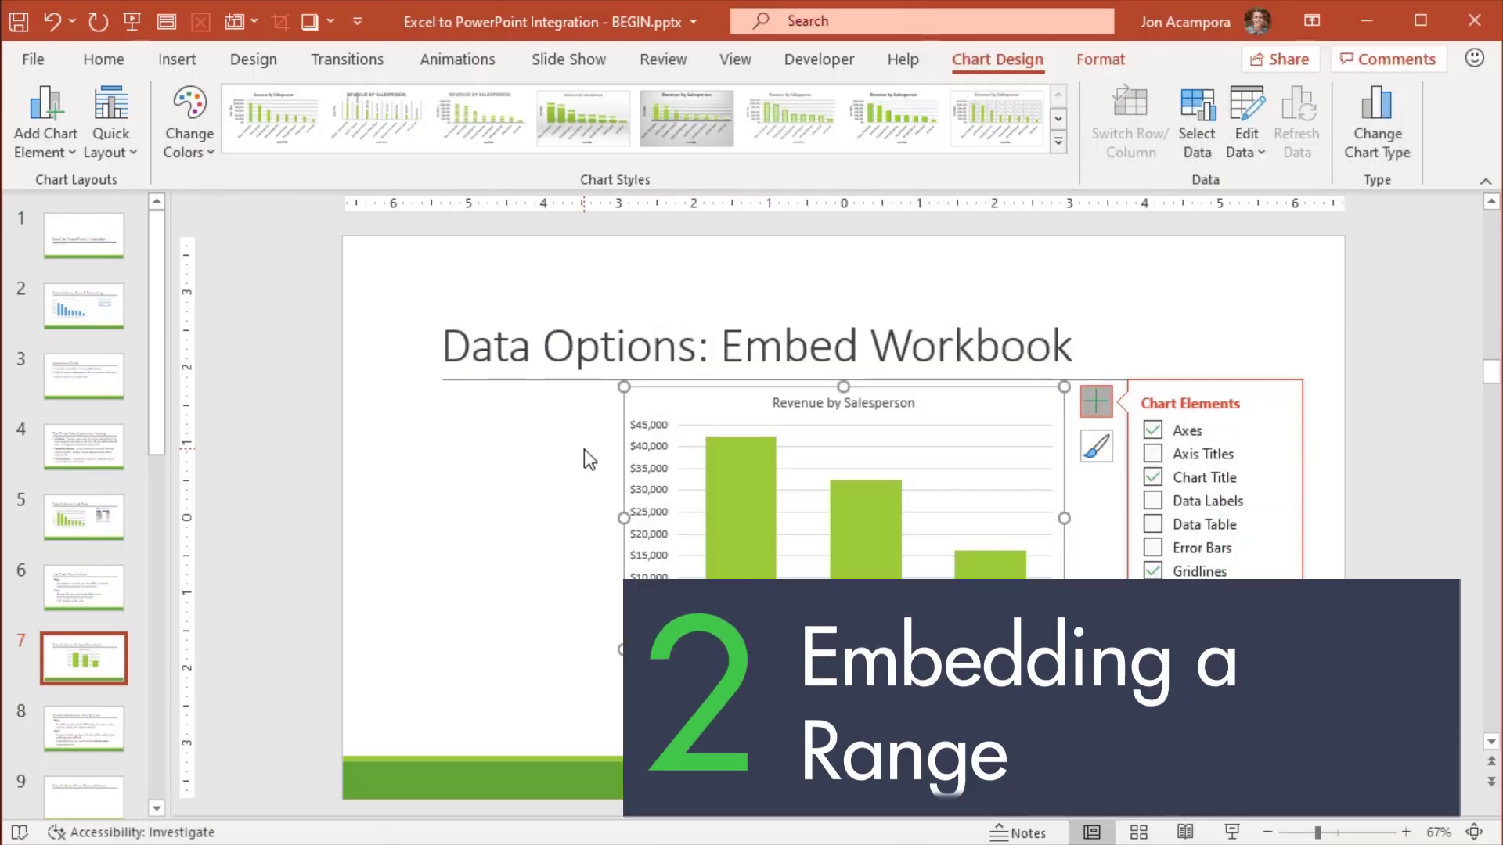
{"action": "left_click_drag", "start_coordinate": [669, 399], "coordinate": [456, 405]}
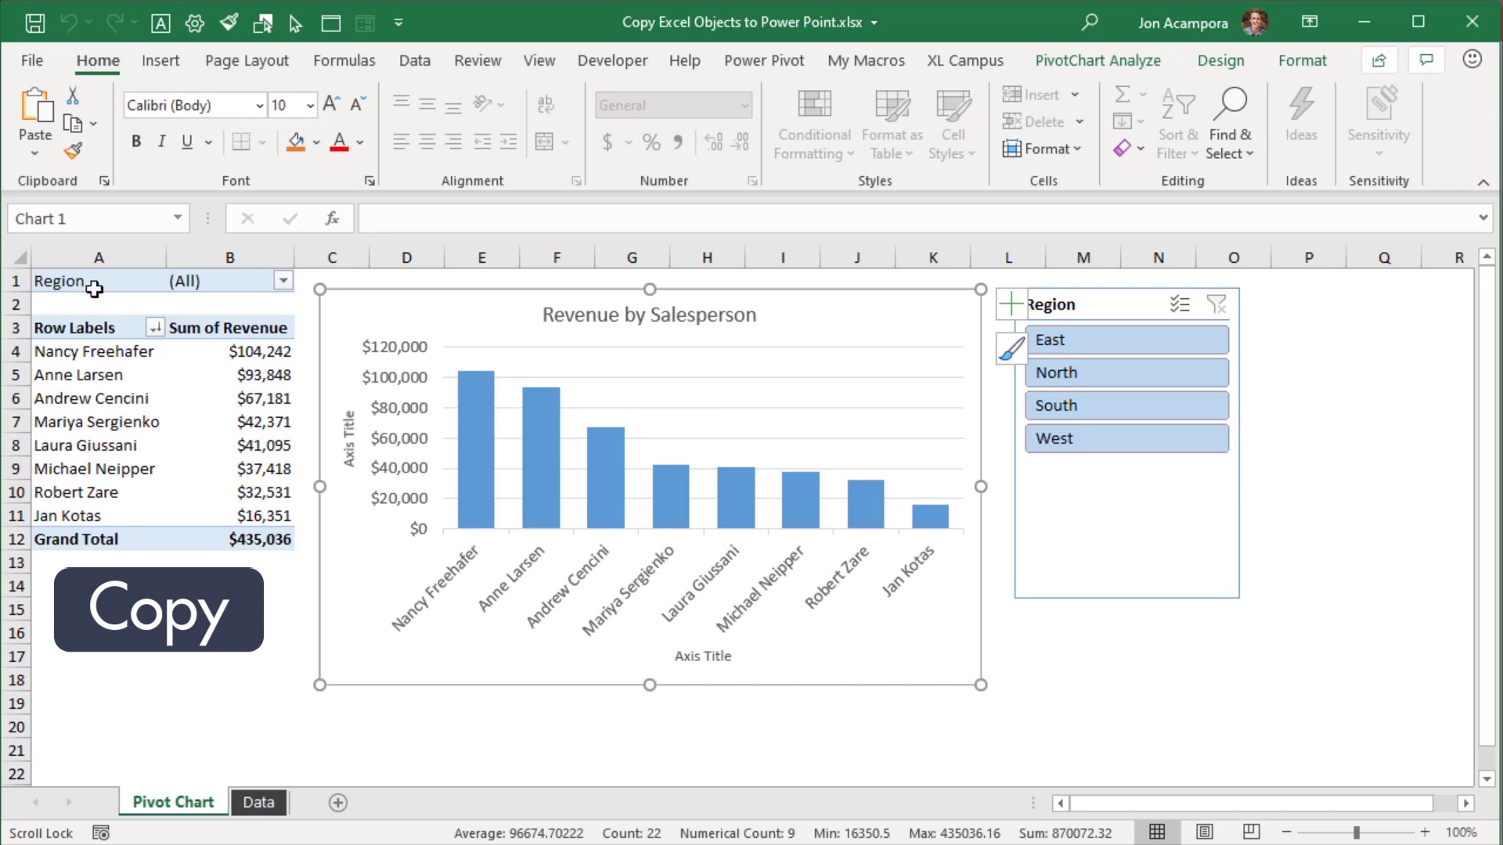
Select the revenue pivot table A1:B12 and copy it with Ctrl+C.
{"action": "left_click_drag", "start_coordinate": [94, 288], "coordinate": [242, 540]}
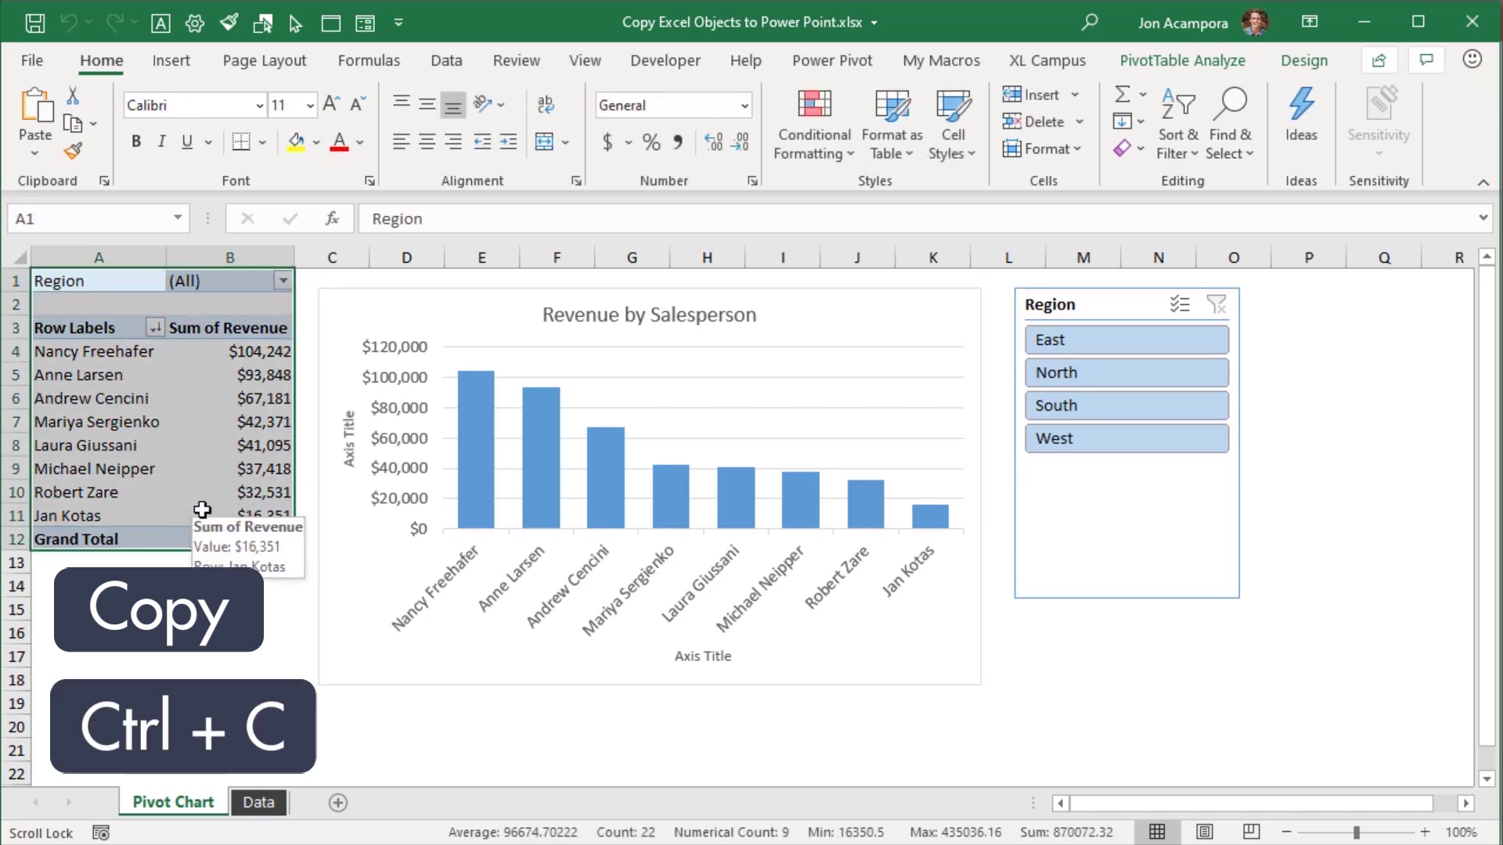
{"action": "key", "text": "ctrl+c"}
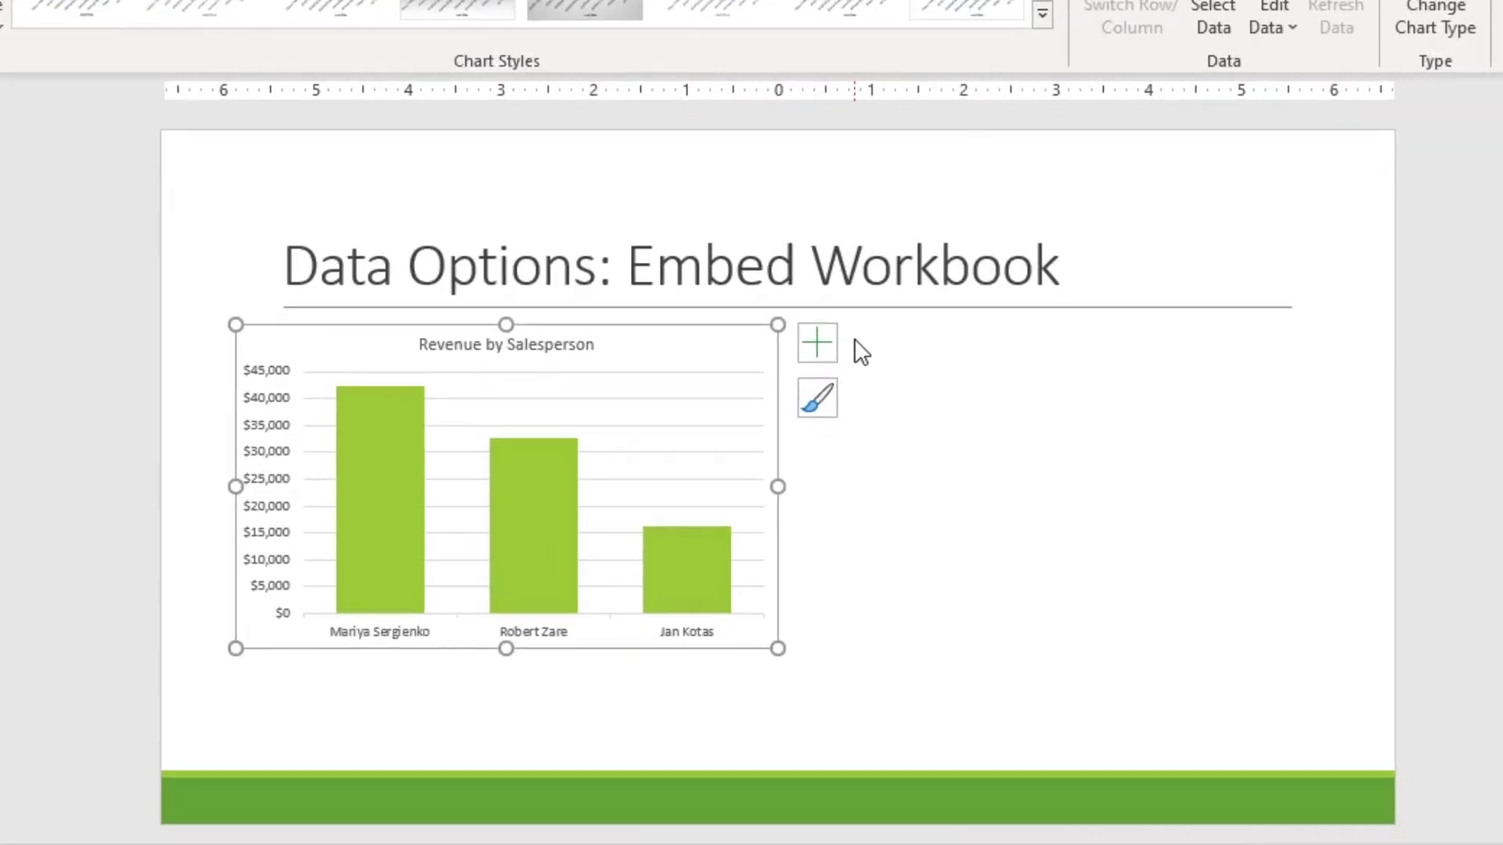
Paste the pivot table as an embedded workbook, move it right of the chart, and enlarge it.
{"action": "right_click", "coordinate": [906, 402]}
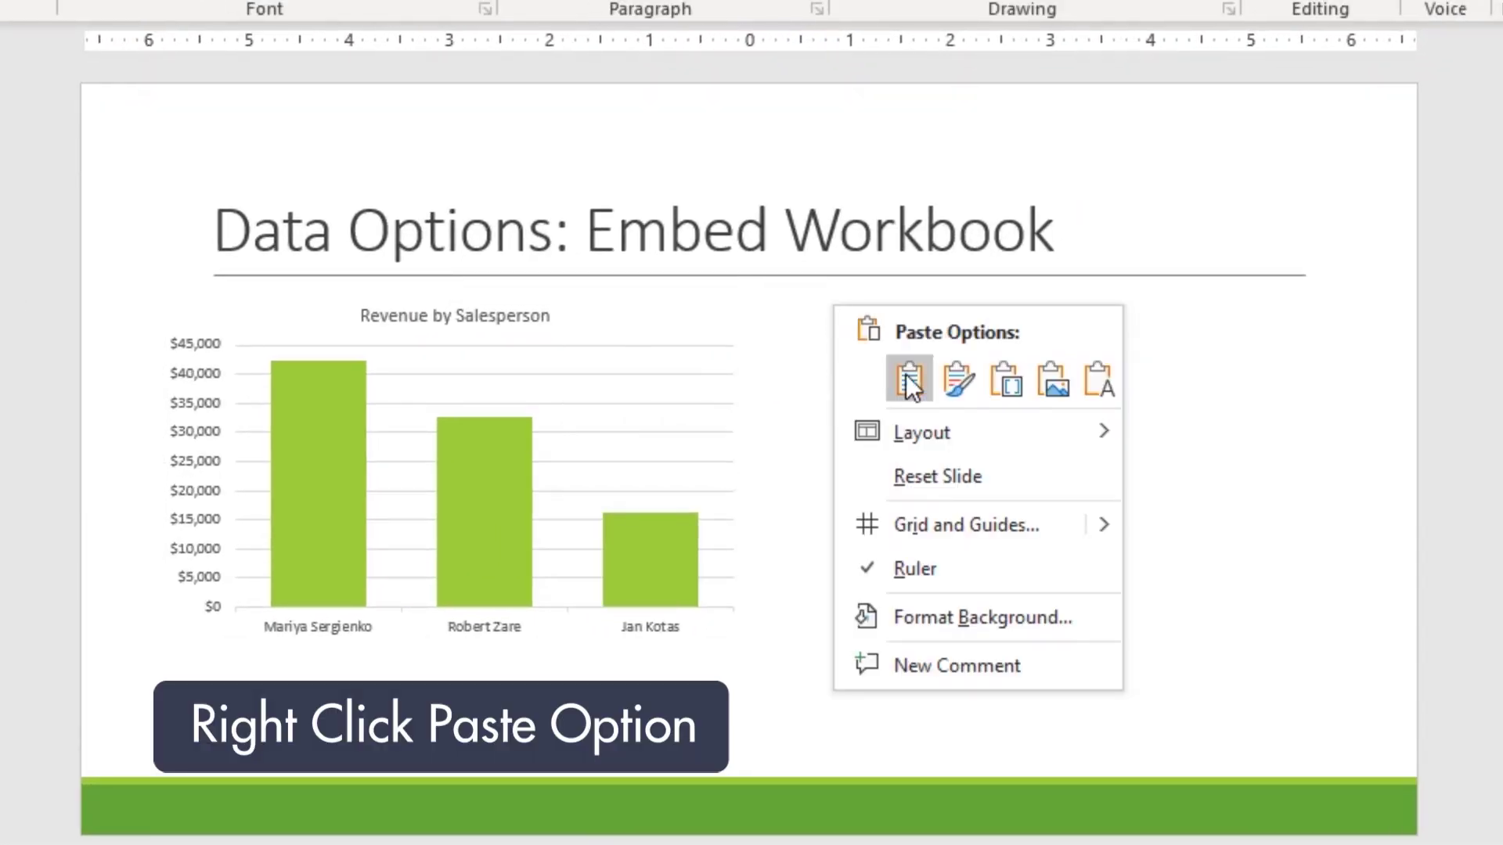
{"action": "left_click", "coordinate": [1000, 384]}
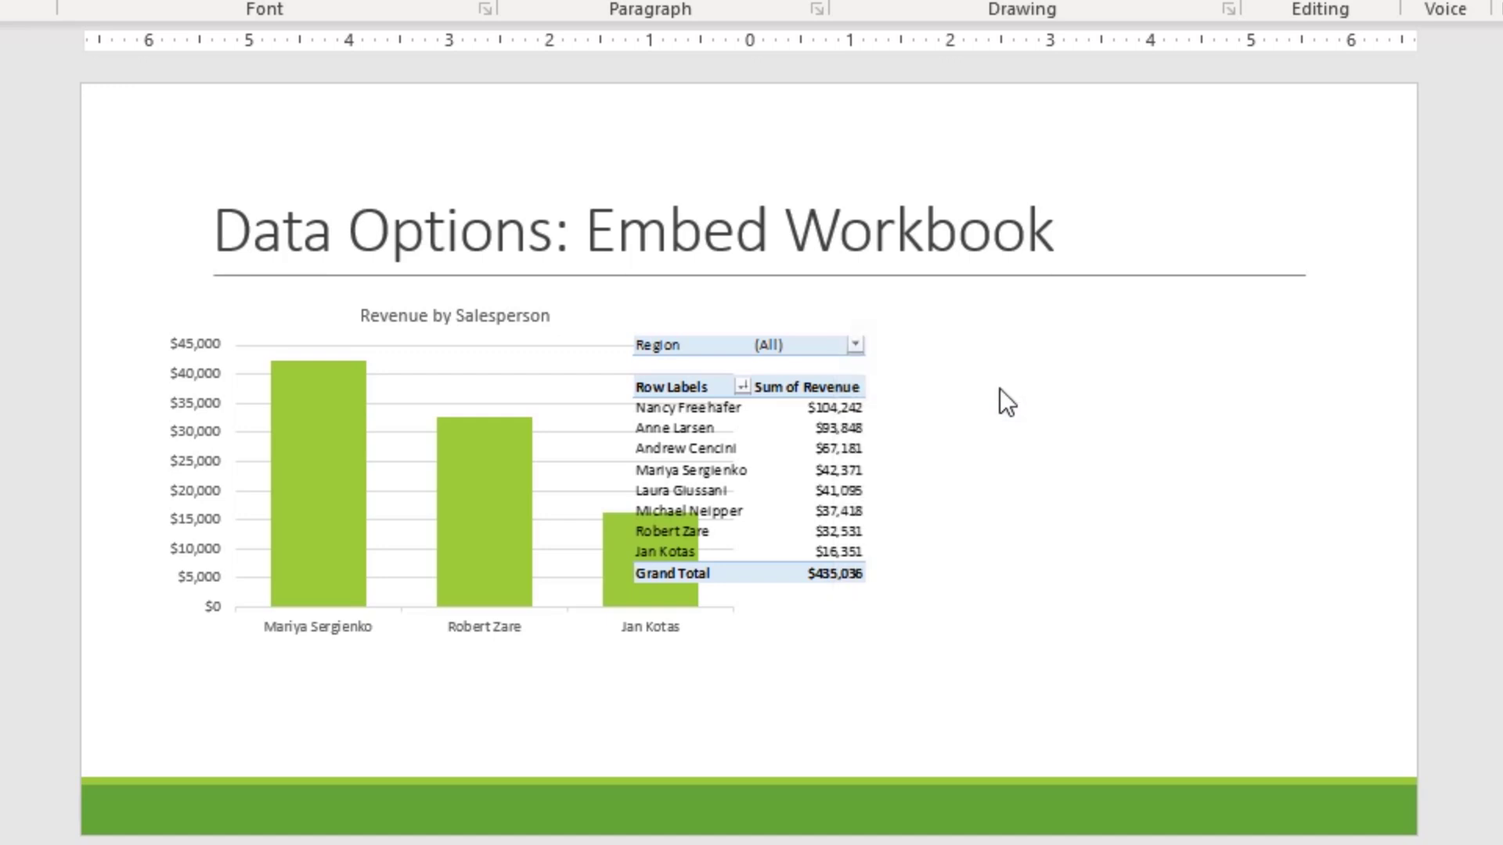
{"action": "left_click_drag", "start_coordinate": [720, 344], "coordinate": [912, 328]}
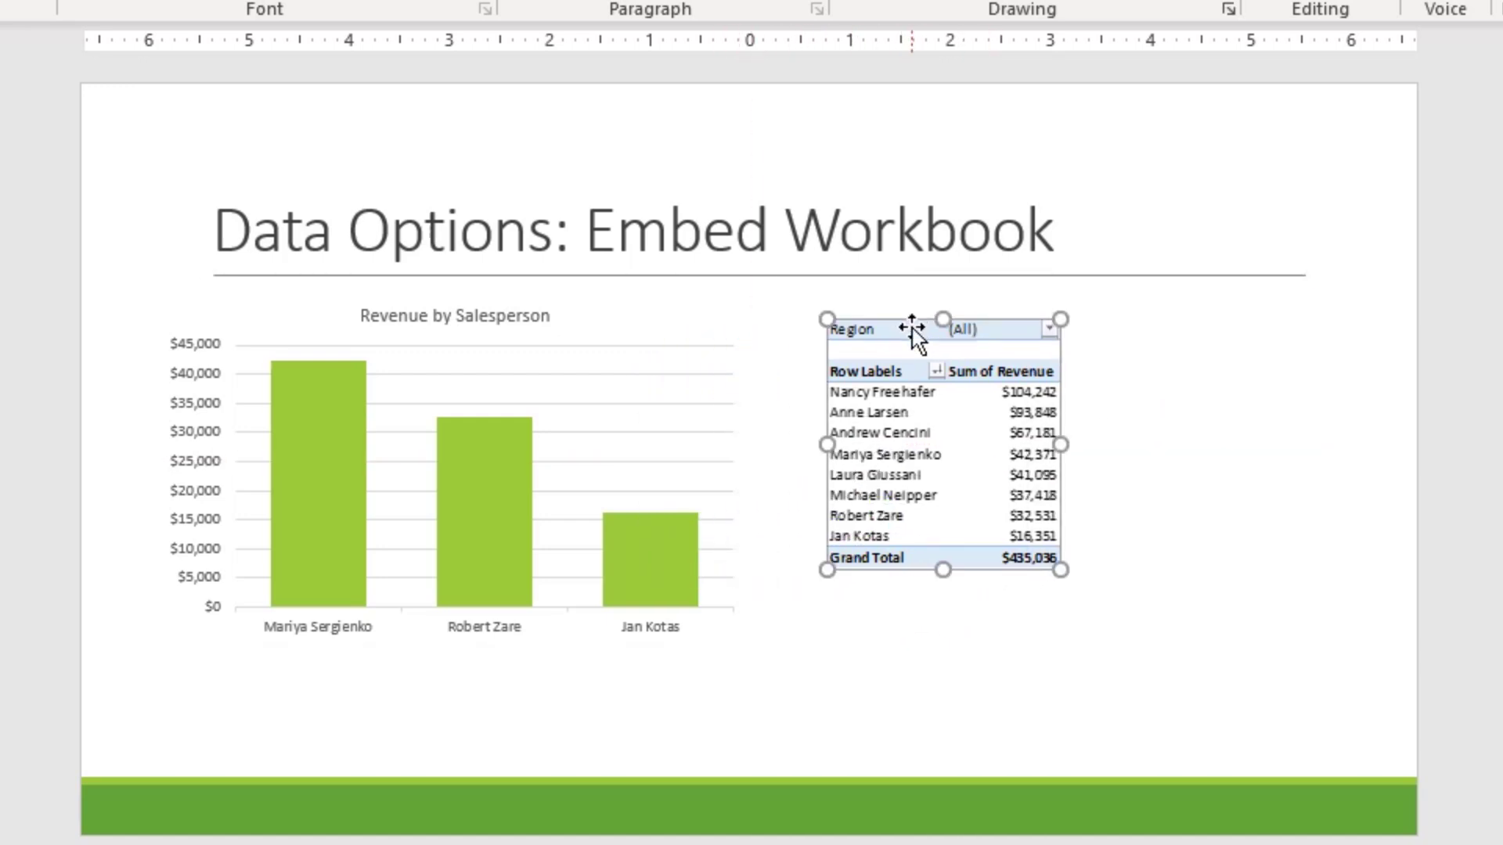
{"action": "mouse_move", "coordinate": [1057, 571]}
{"action": "left_mouse_down"}
{"action": "mouse_move", "coordinate": [1140, 631]}
{"action": "mouse_move", "coordinate": [1165, 681]}
{"action": "mouse_move", "coordinate": [1066, 577]}
{"action": "mouse_move", "coordinate": [1077, 589]}
{"action": "left_mouse_up"}
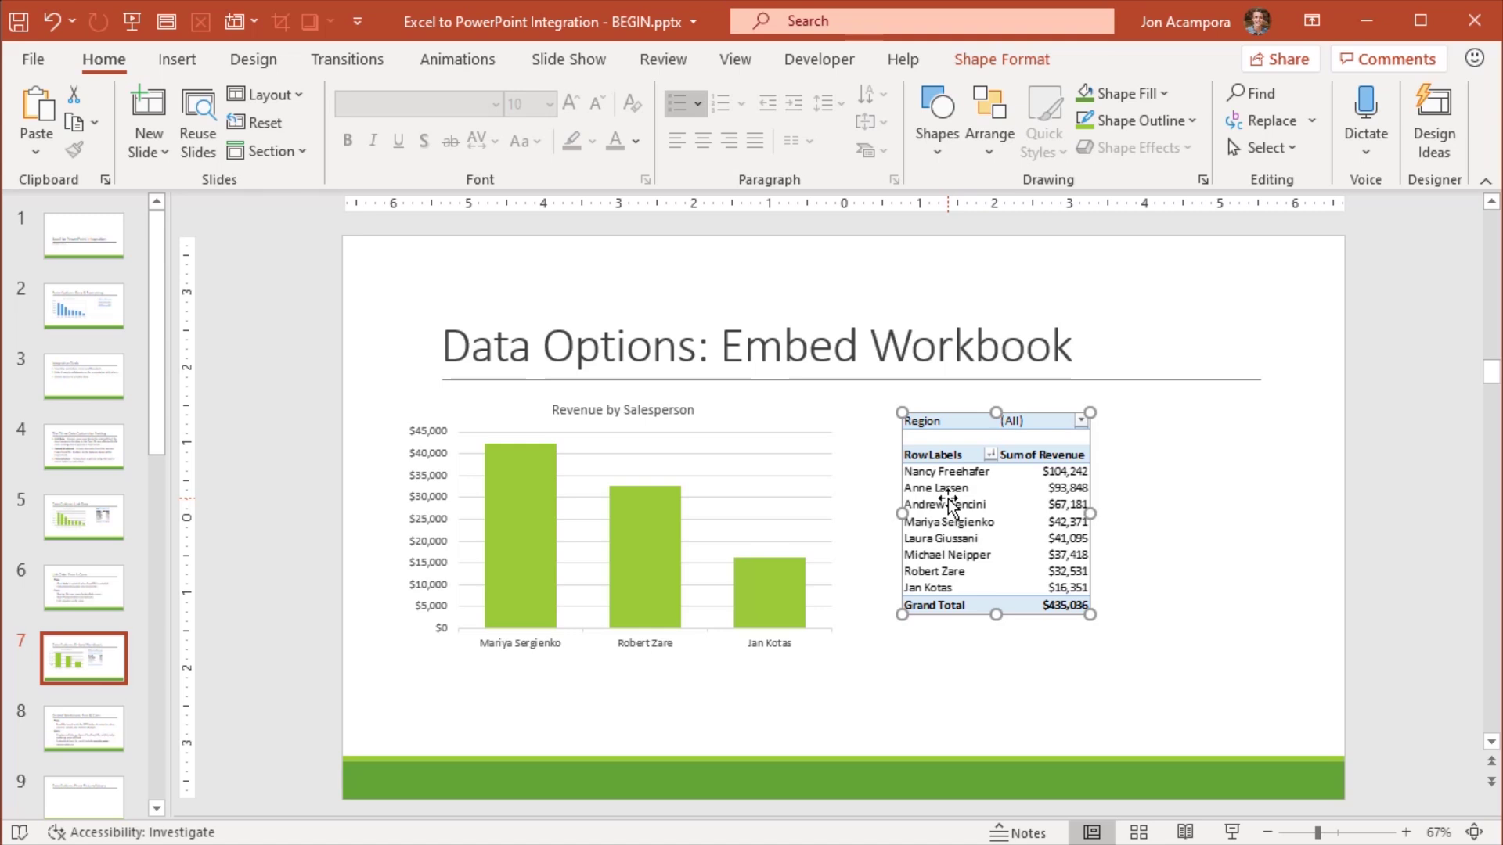
Edit the embedded table via Worksheet Object > Edit and widen its visible range to 16 rows by 4 columns.
{"action": "double_click", "coordinate": [945, 439]}
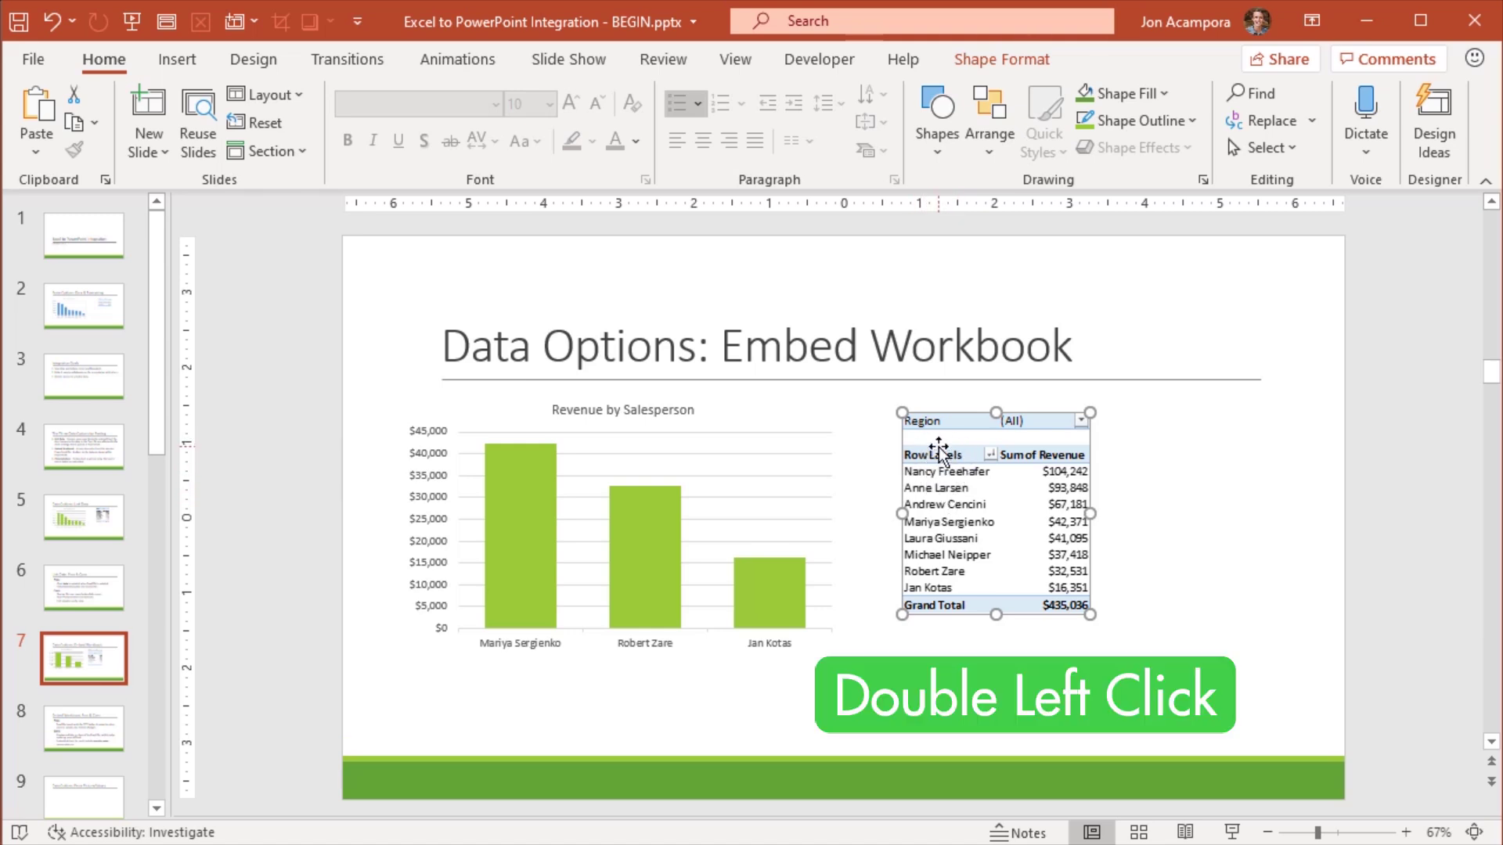
{"action": "right_click", "coordinate": [926, 427]}
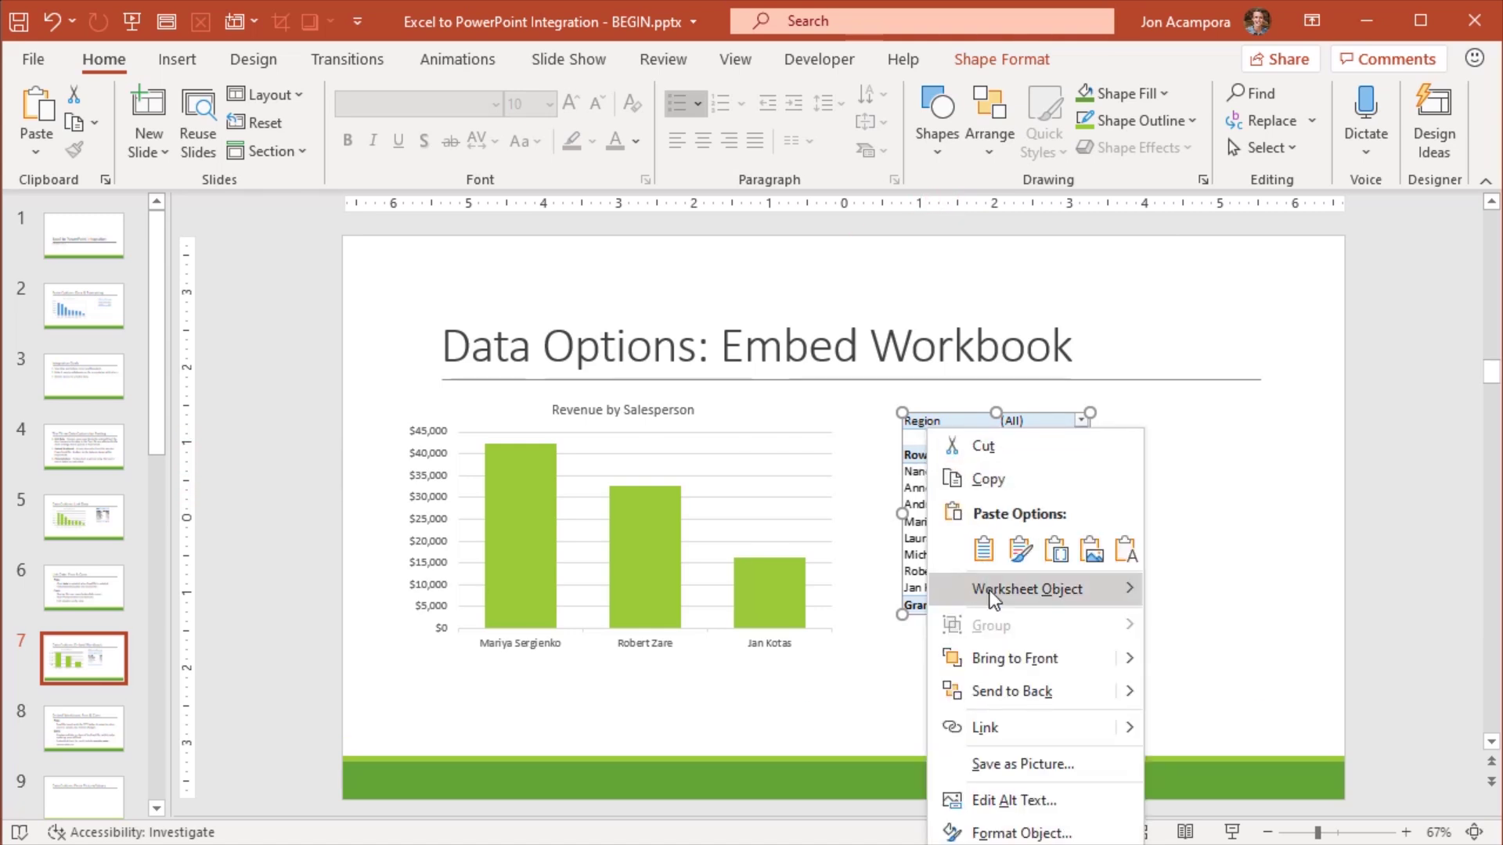
{"action": "mouse_move", "coordinate": [992, 596]}
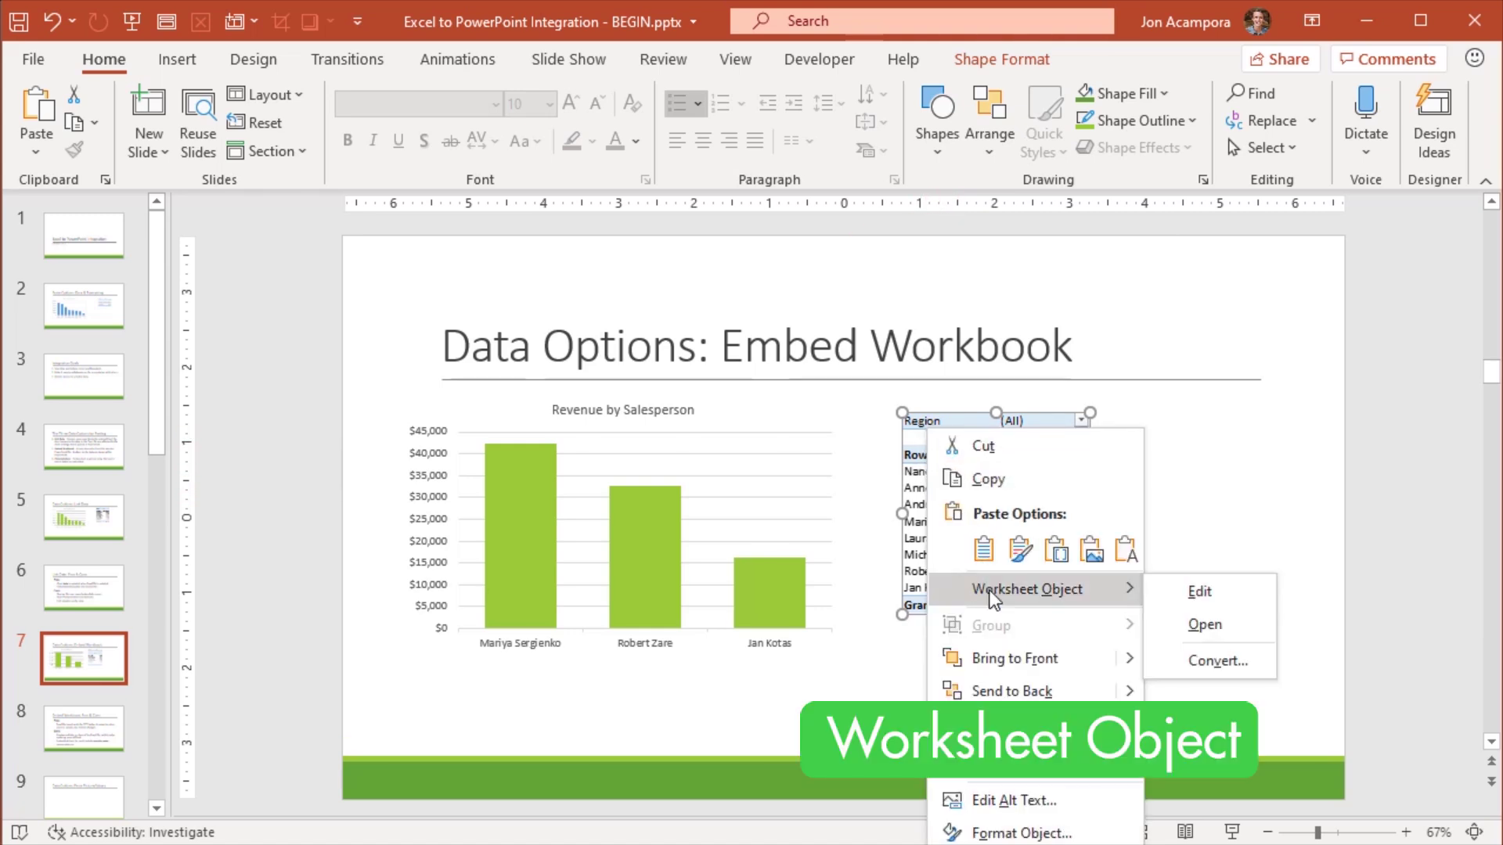
{"action": "left_click", "coordinate": [1199, 592]}
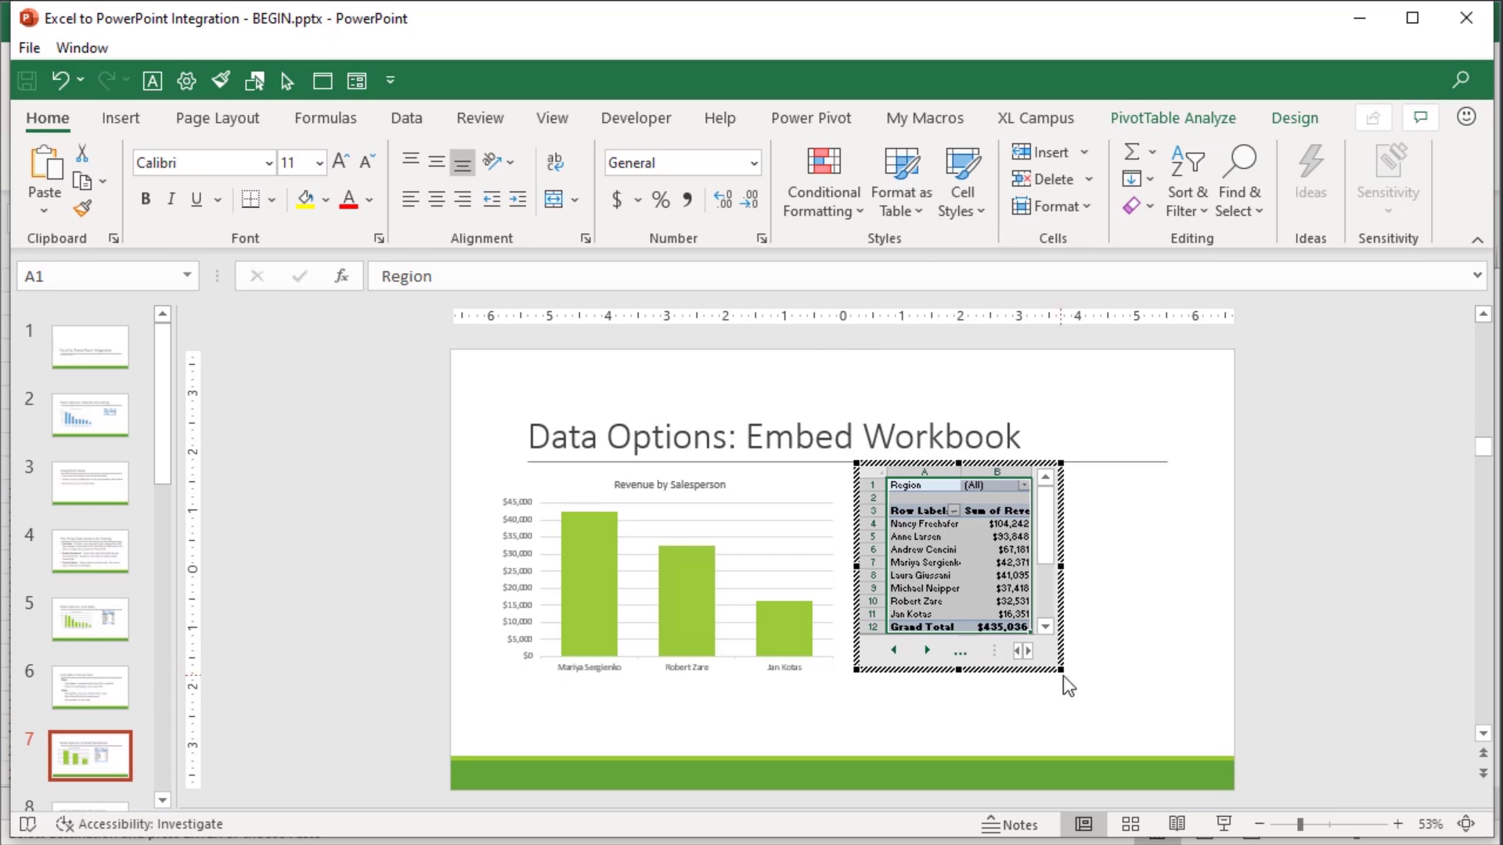
{"action": "left_click_drag", "start_coordinate": [1058, 666], "coordinate": [1131, 728]}
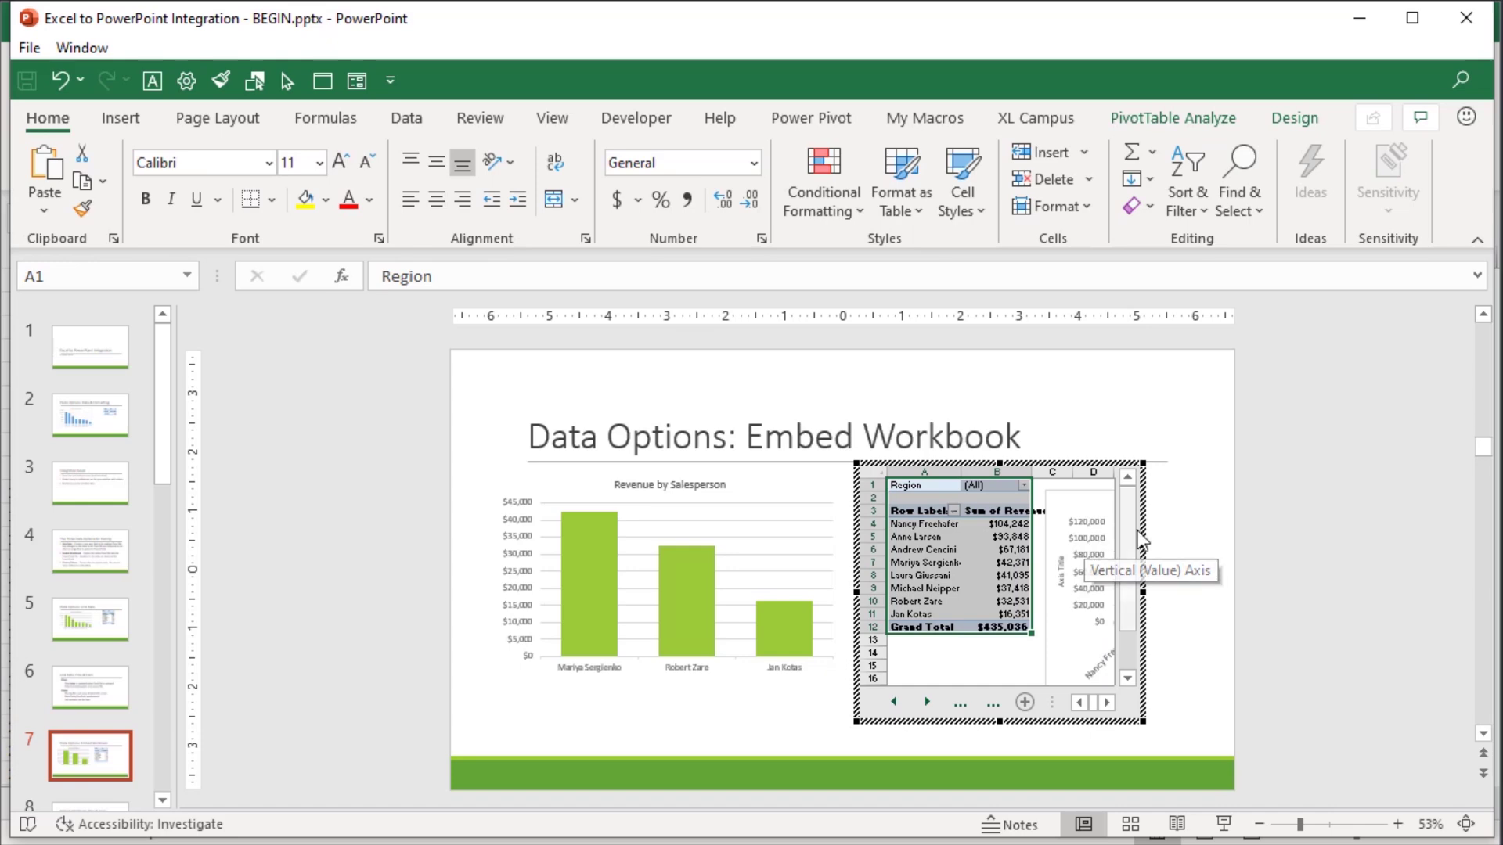
Switch the embedded workbook to its Data sheet and shrink the visible area.
{"action": "left_click", "coordinate": [1198, 534]}
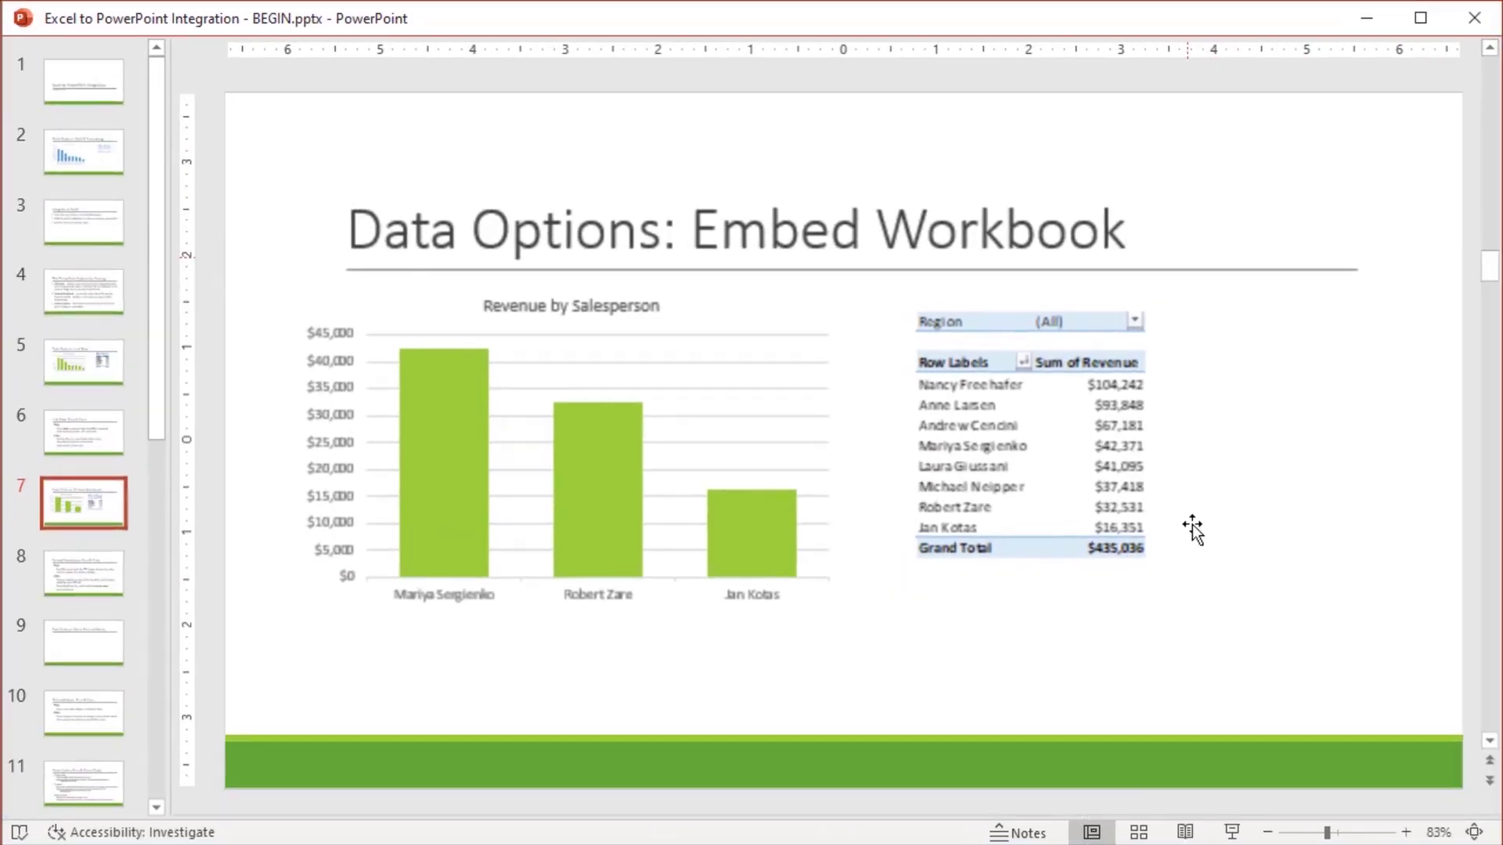
{"action": "left_click", "coordinate": [1192, 525]}
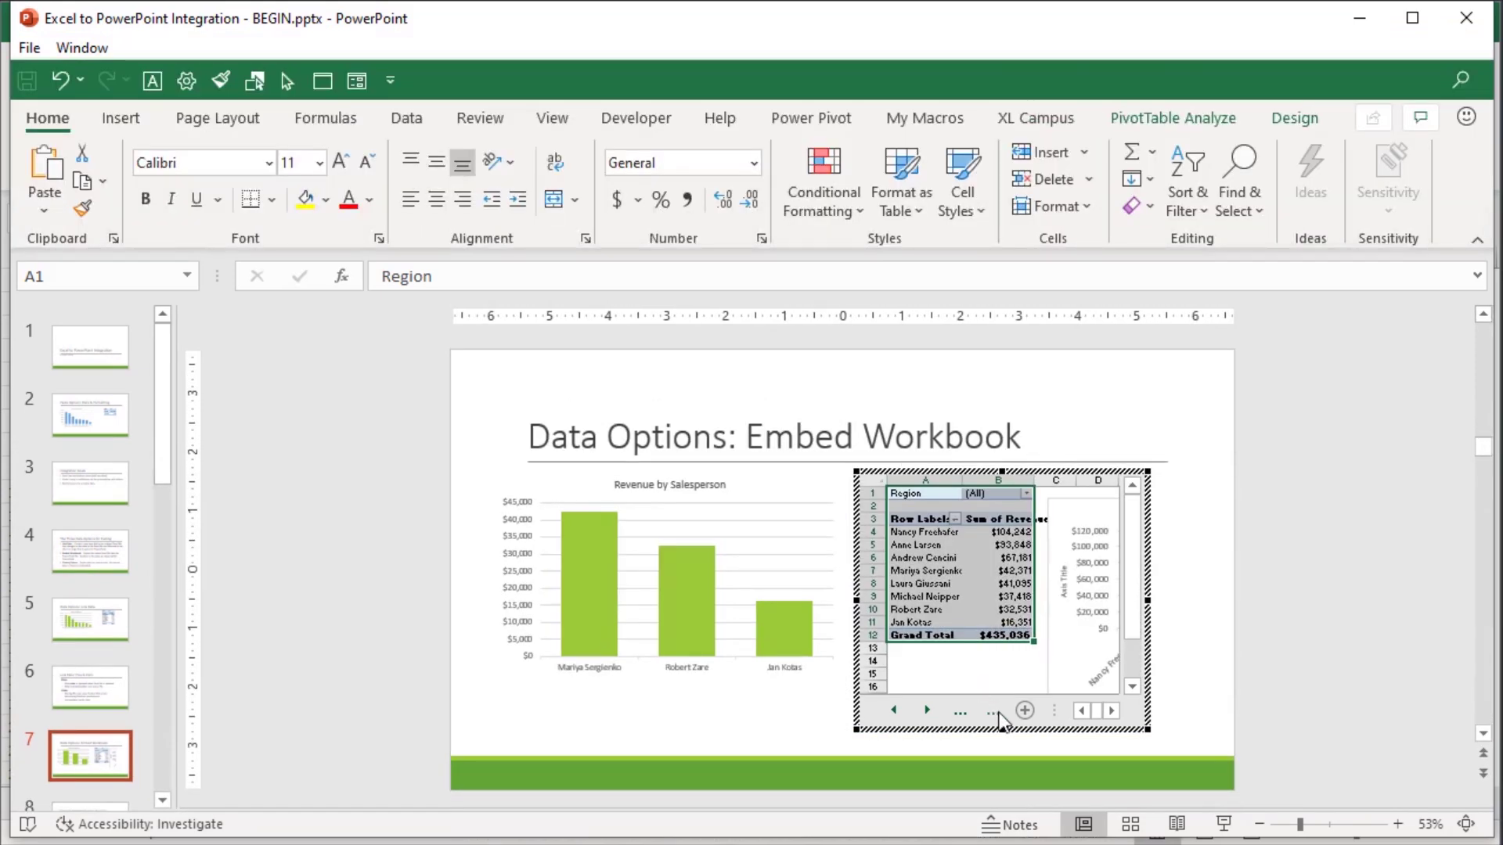
{"action": "left_click", "coordinate": [994, 713]}
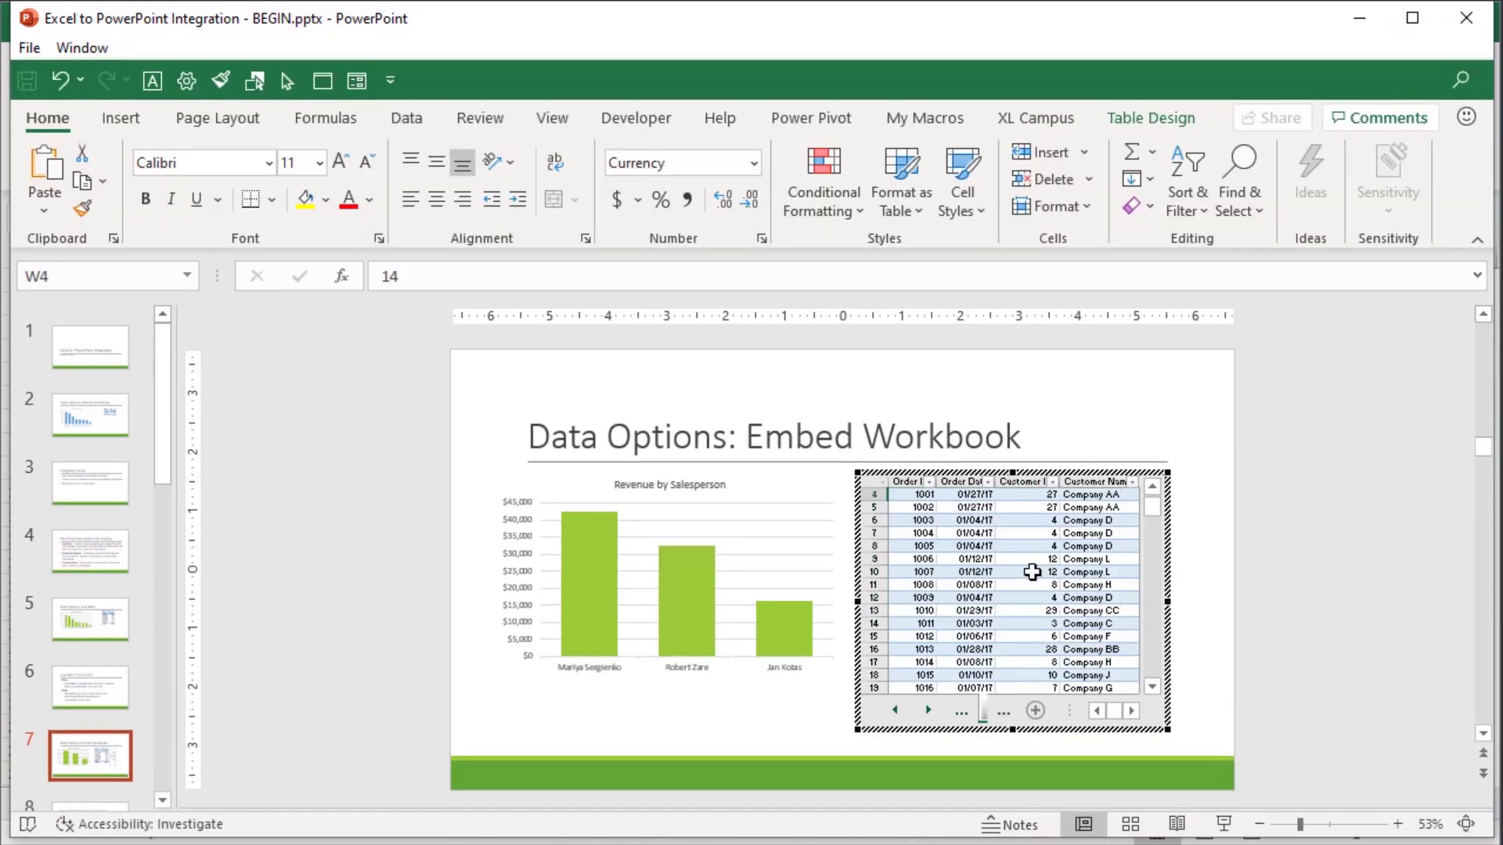
{"action": "left_click_drag", "start_coordinate": [1169, 728], "coordinate": [1067, 639]}
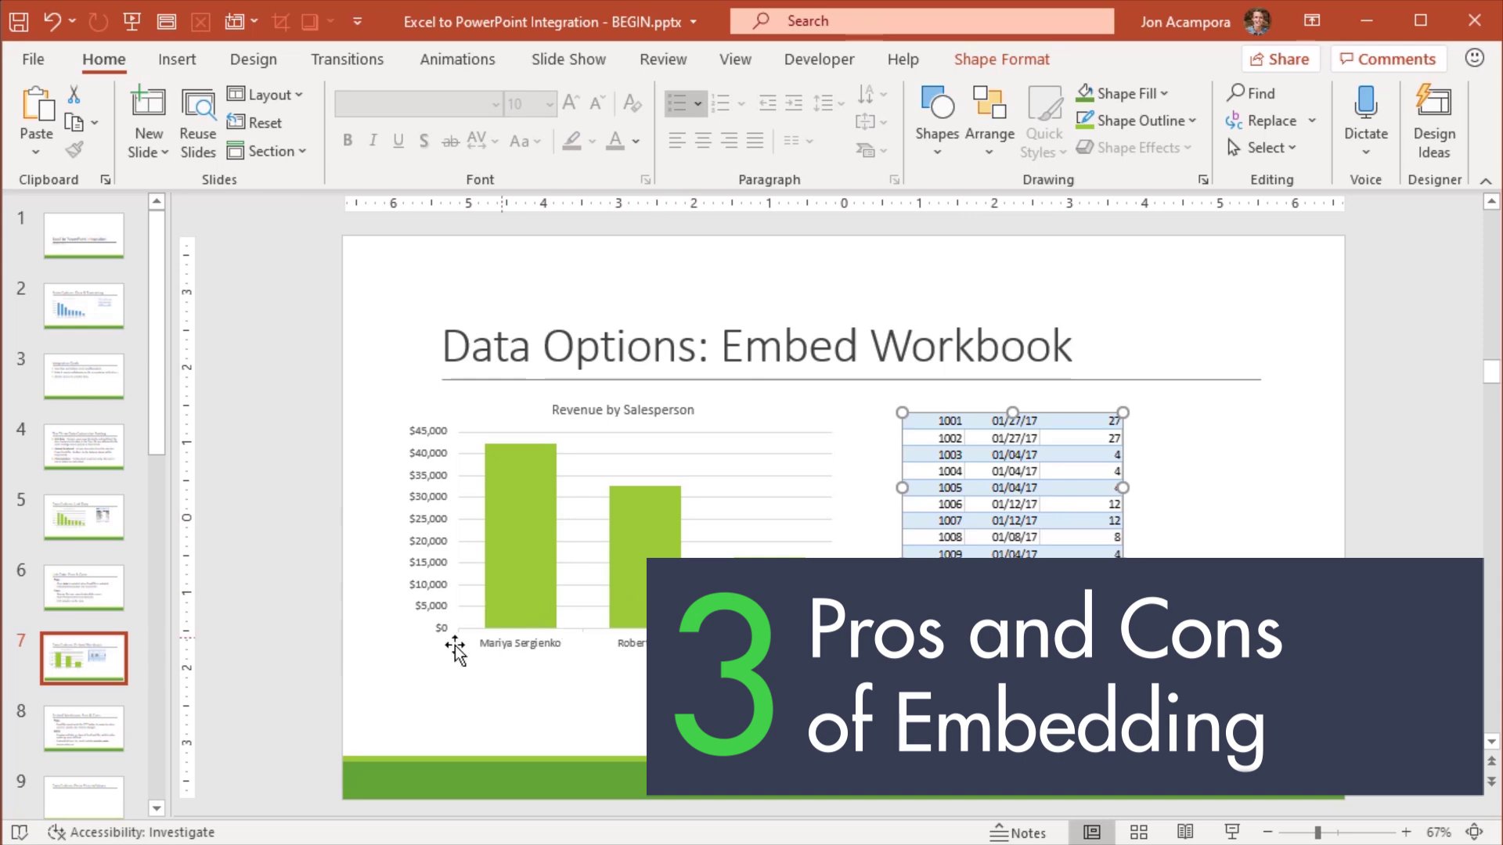
Go to slide 8, the pros and cons of embedding slide.
{"action": "left_click", "coordinate": [84, 732]}
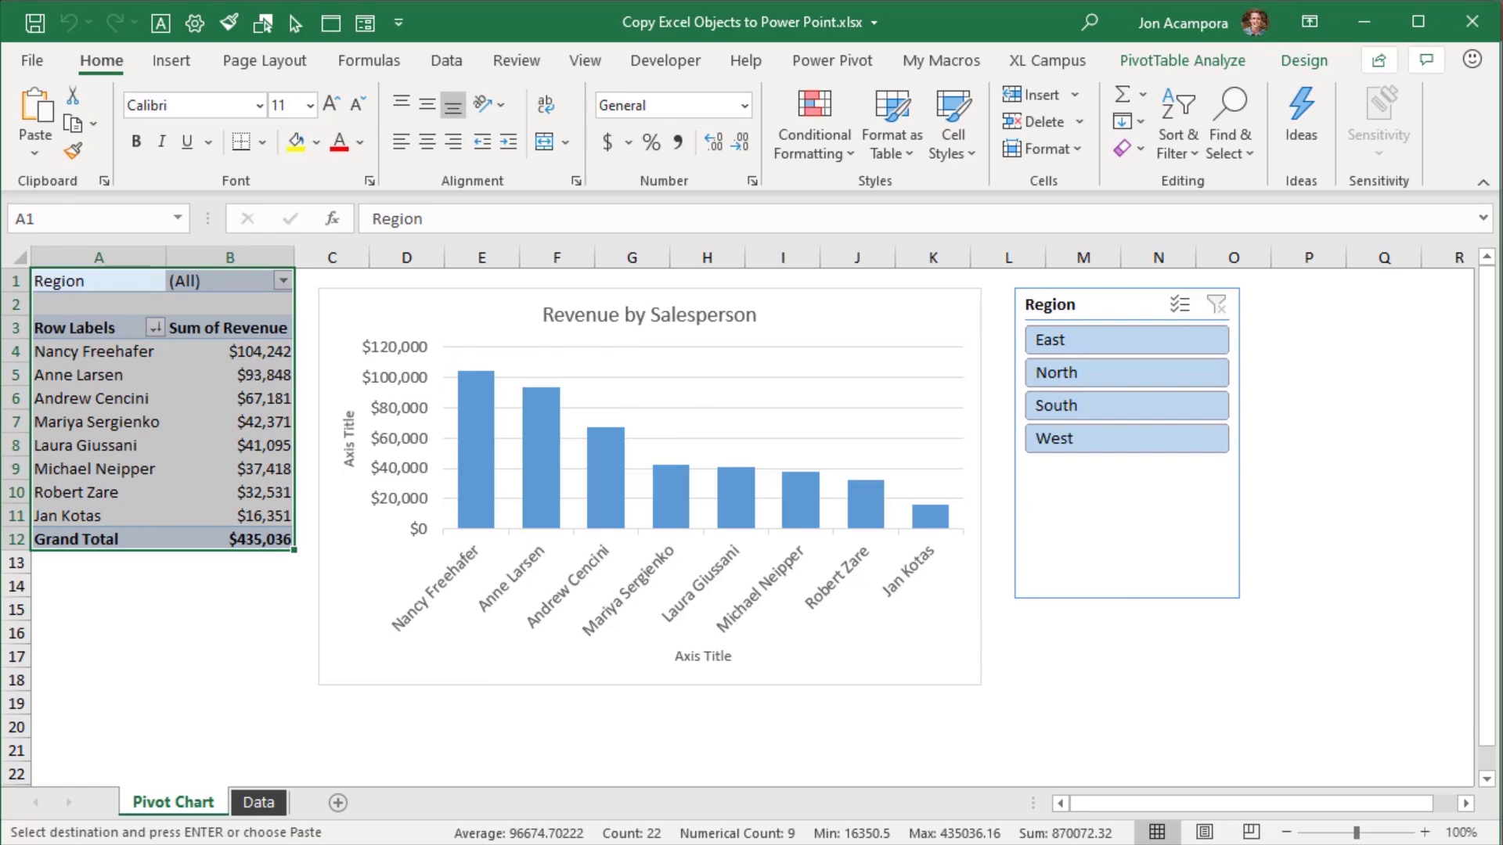
Return from Excel to PowerPoint on slide 8, 'Embed Workbook: Pros & Cons'.
{"action": "key", "text": "alt+Tab"}
{"action": "key", "text": "alt+Tab"}
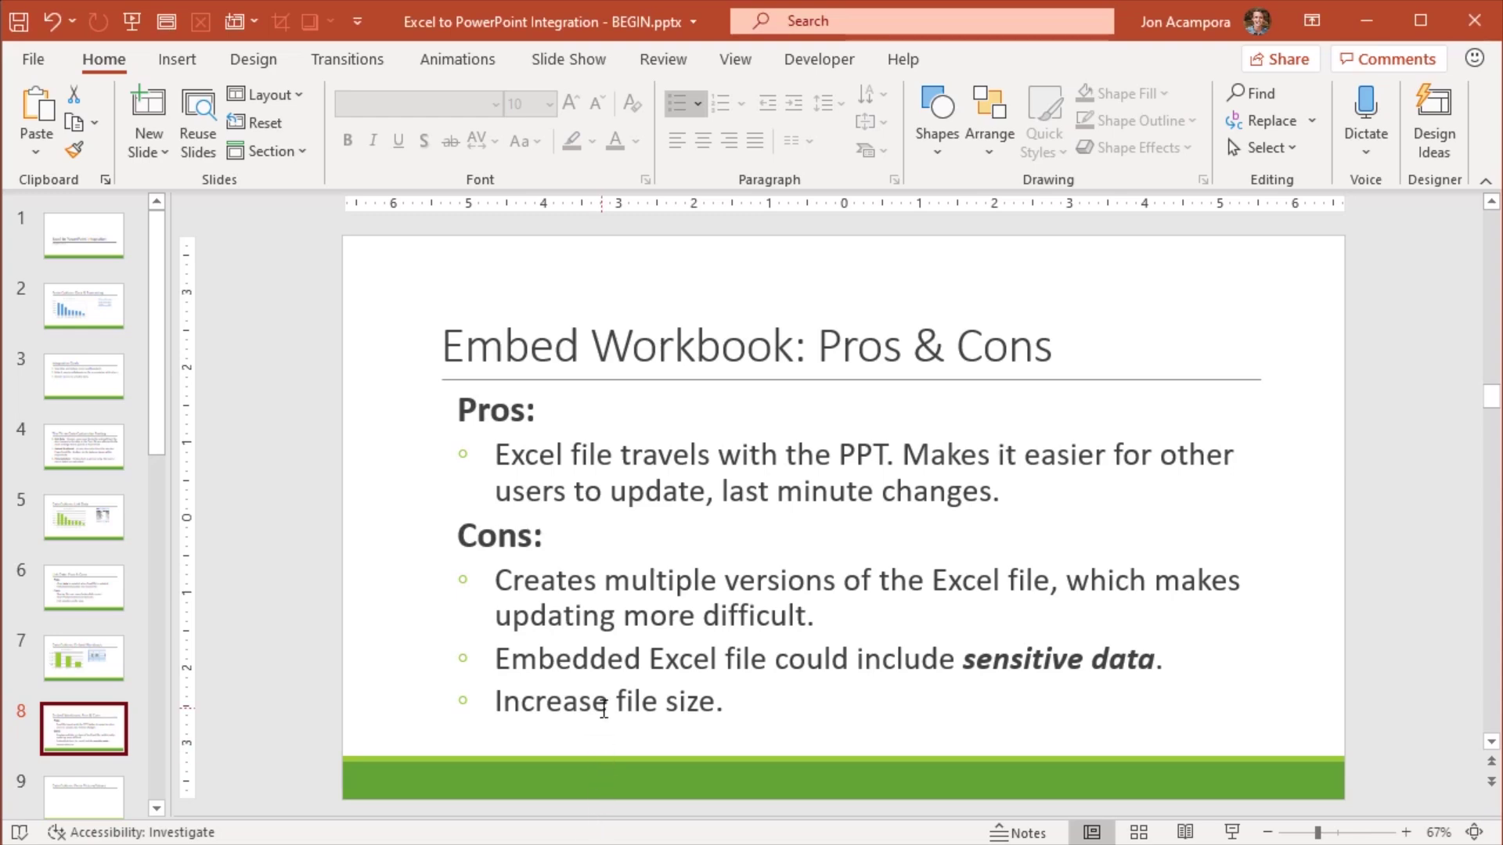